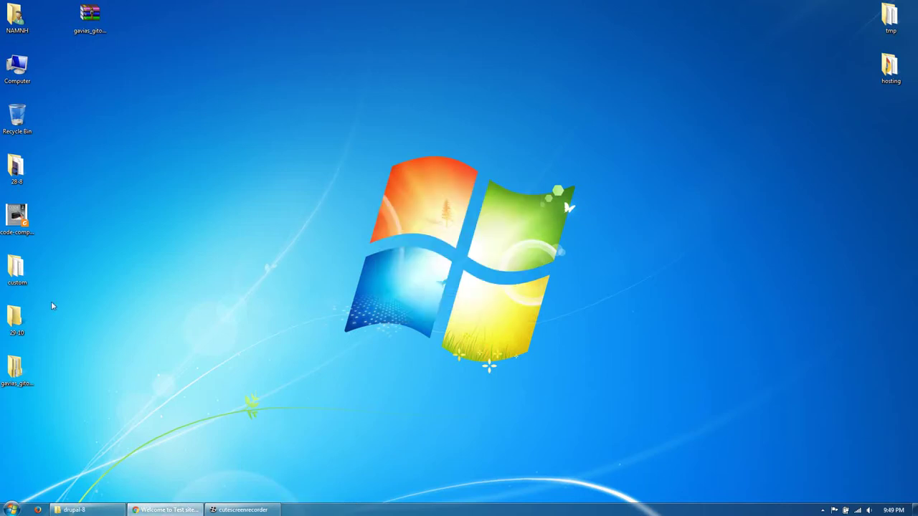
Move the gavias_gito_full folder beneath its archive on the desktop and open it
click(23, 375)
drag(22, 376, 93, 76)
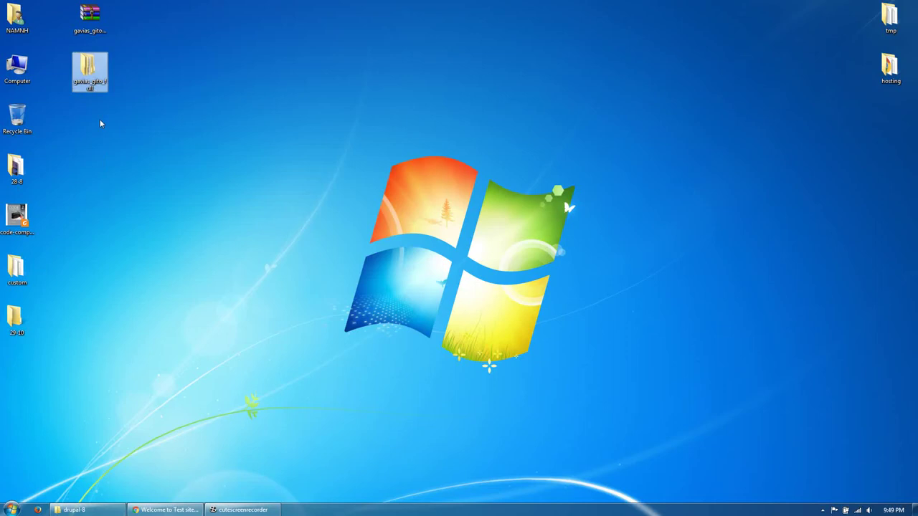
double_click(93, 85)
Look through the installation folders and ZIP archives in the gavias_gito_full package
key(Down)
key(Down)
key(Down)
key(Down)
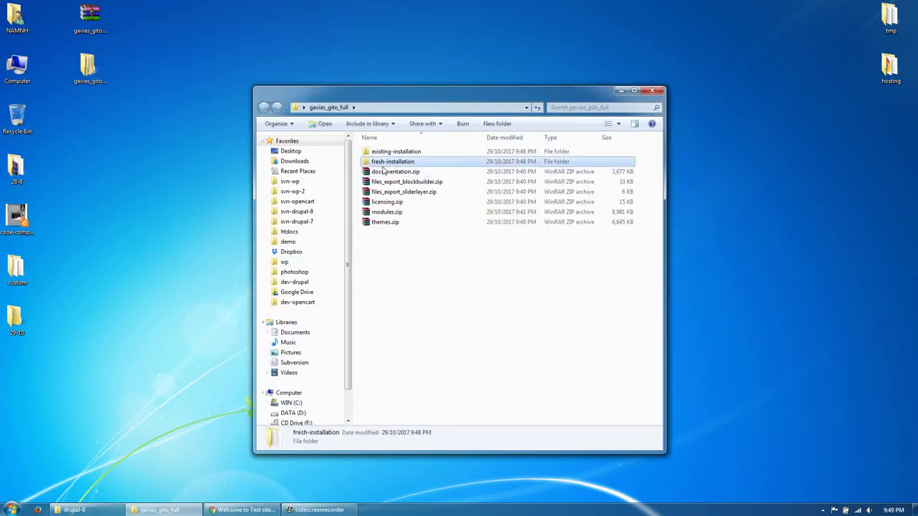
key(Down)
key(Down)
key(Down)
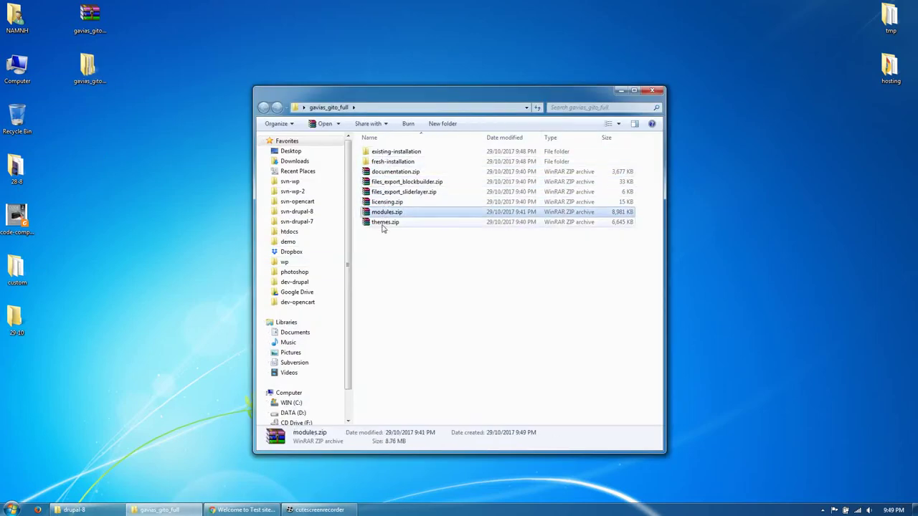
click(396, 286)
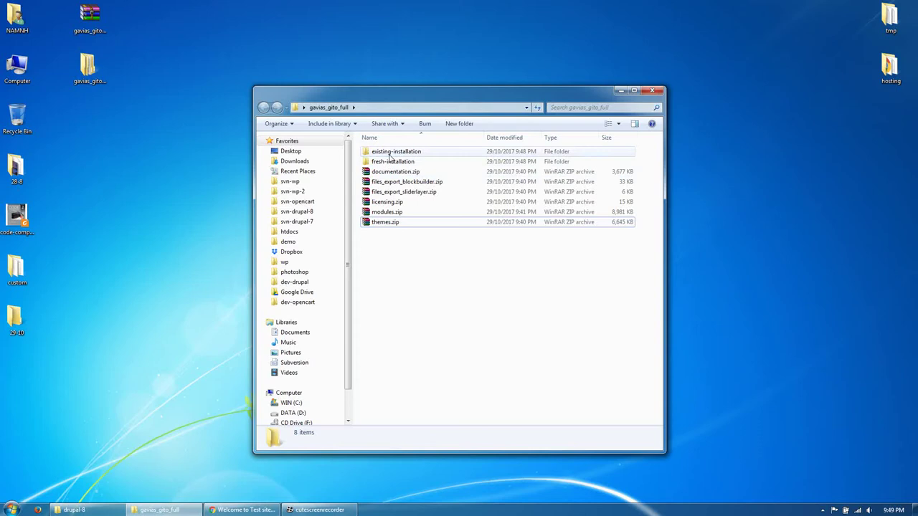
Open the package's existing-installation folder and arrange its window side by side with the drupal-8 folder window
click(390, 155)
double_click(391, 156)
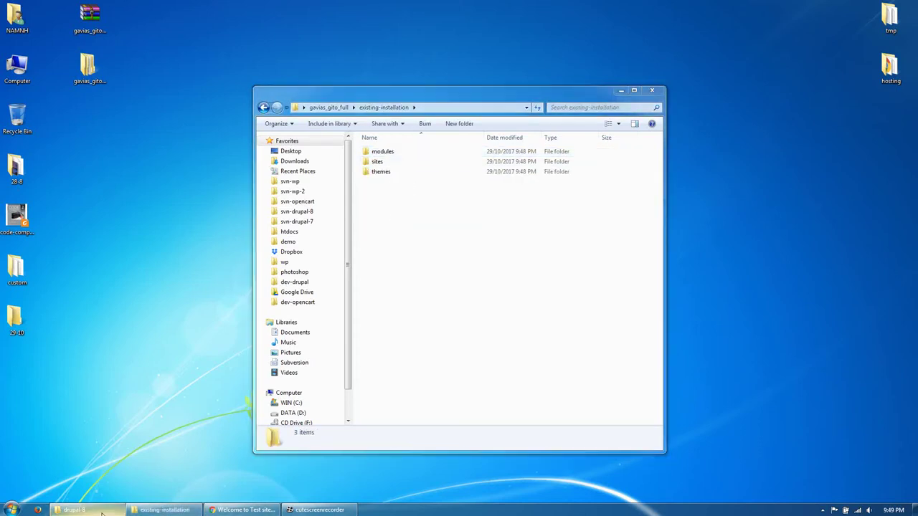
mouse_move(102, 513)
click(73, 465)
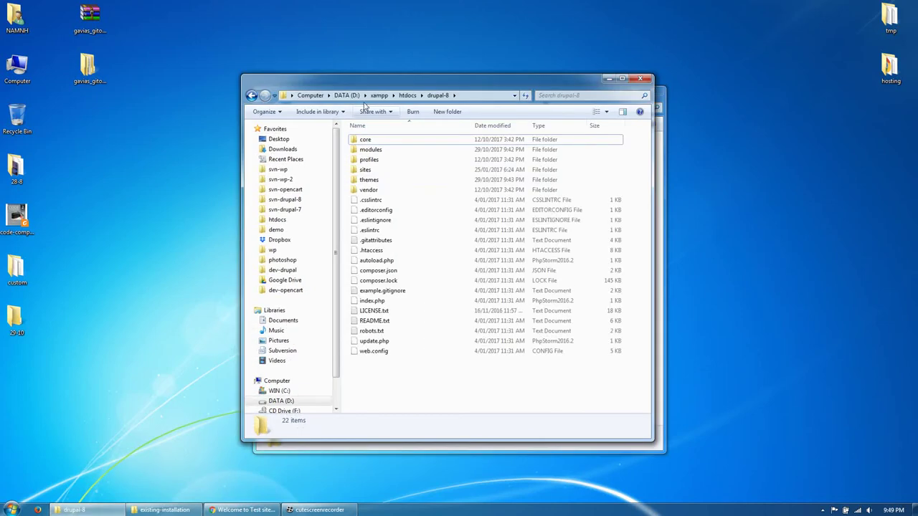
drag(388, 90, 595, 114)
drag(430, 103, 247, 103)
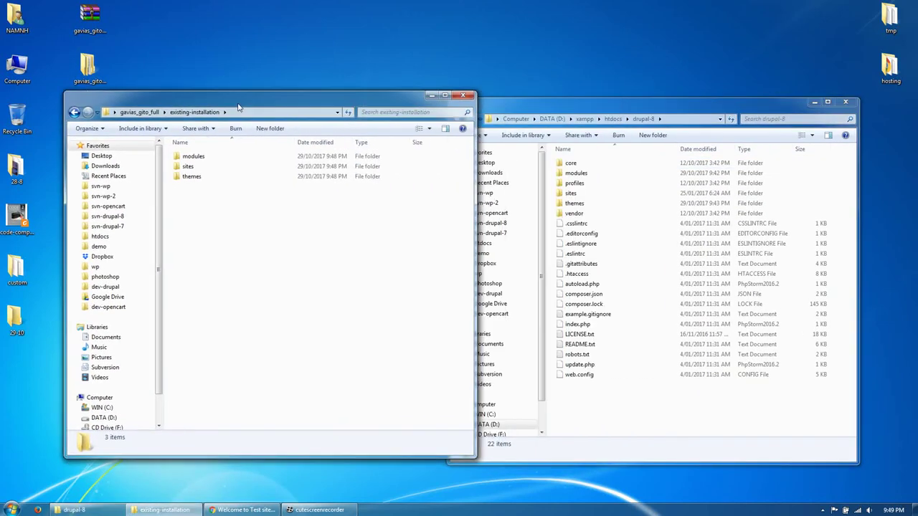
Check the drupal-8 path in the test site's address in the browser, and return to the folder windows
click(242, 510)
drag(85, 21, 113, 21)
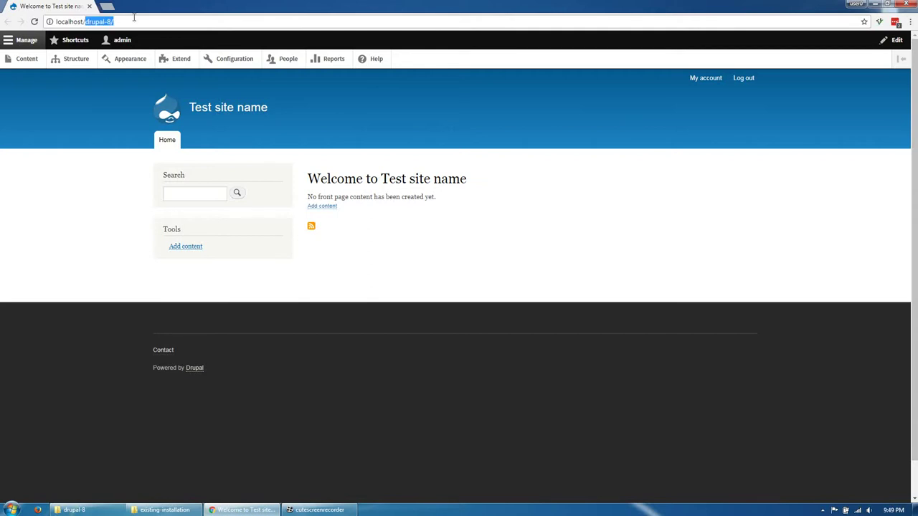
click(243, 510)
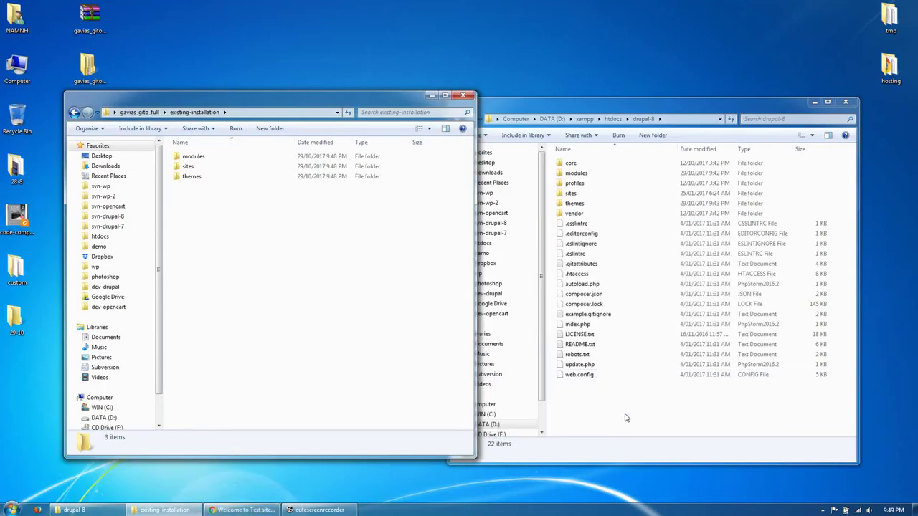
Copy all module folders from the package's existing-installation/modules folder into the drupal-8/modules folder
double_click(195, 156)
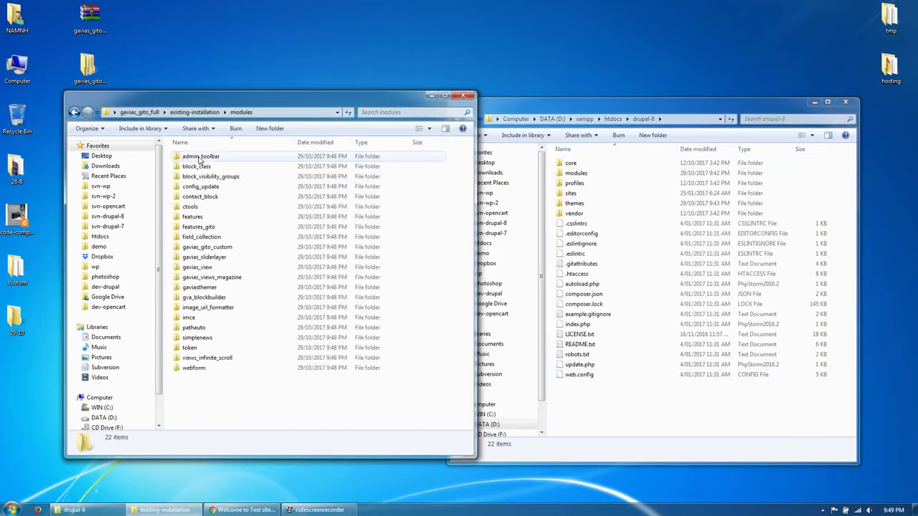
click(203, 187)
key(ctrl+a)
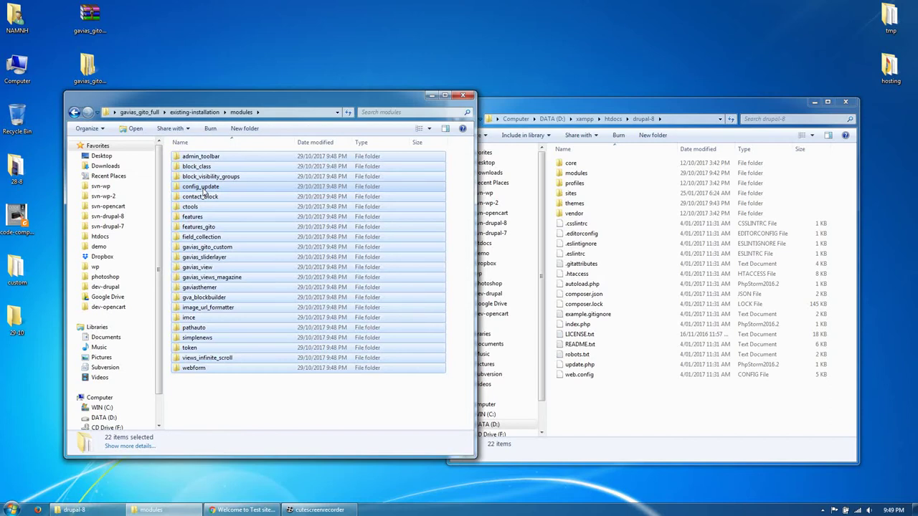
click(575, 173)
double_click(574, 172)
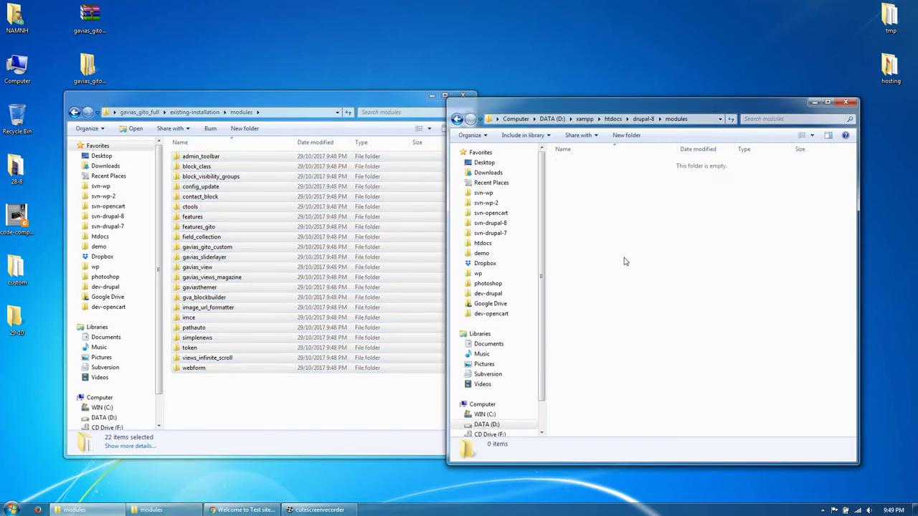
key(ctrl+v)
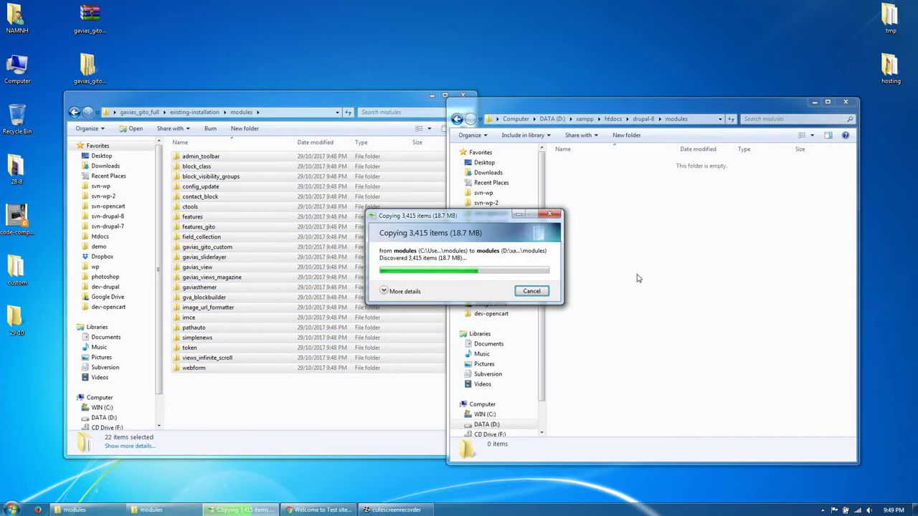
click(635, 408)
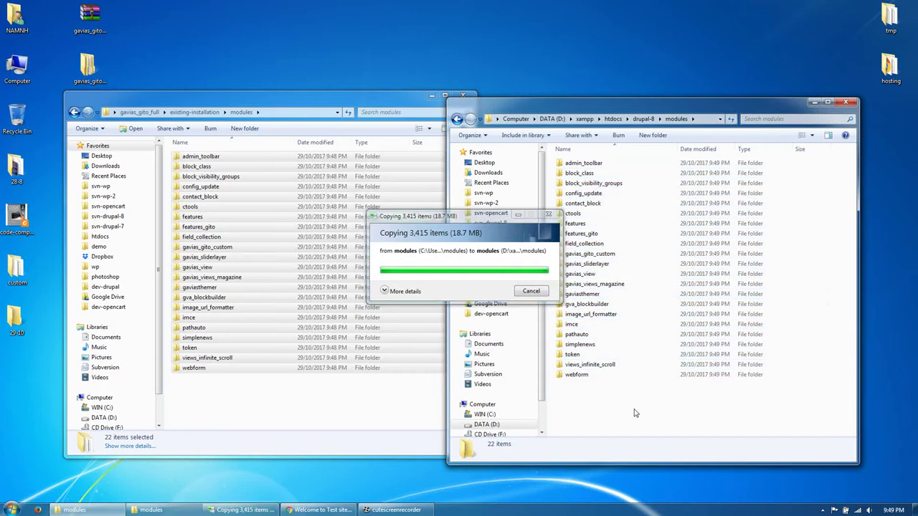
Open the sites folder of both the existing-installation package and the drupal-8 site
click(195, 112)
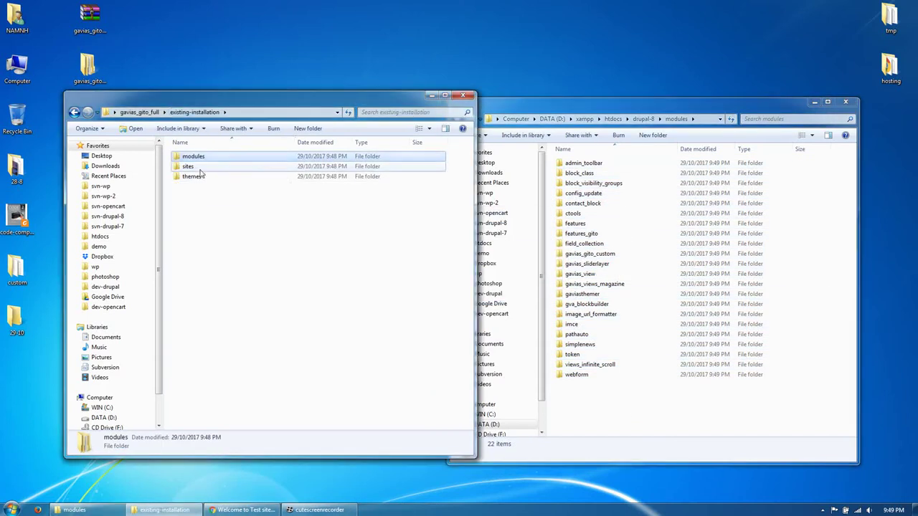
double_click(195, 167)
click(643, 119)
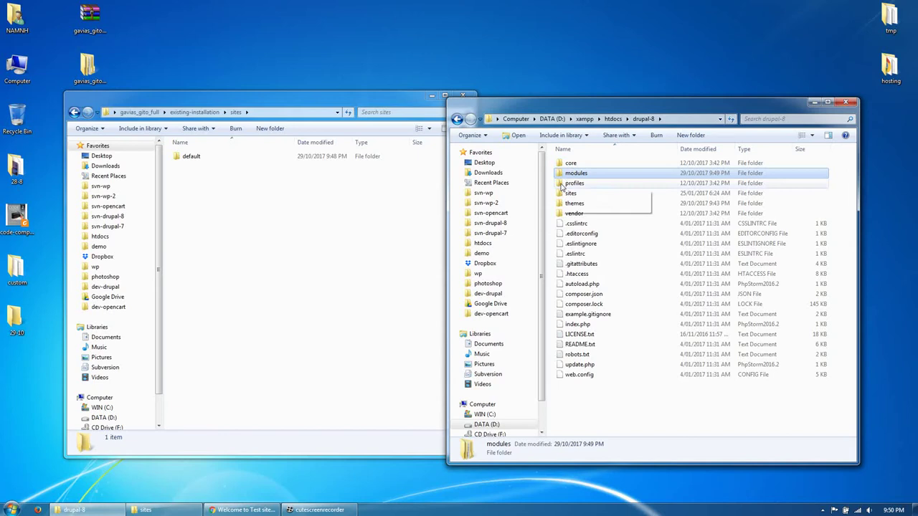
double_click(573, 193)
click(203, 162)
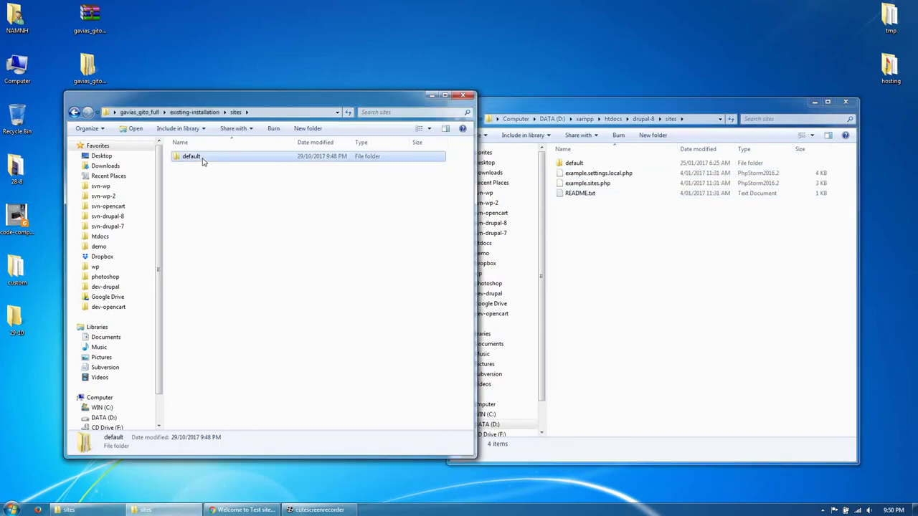
click(636, 276)
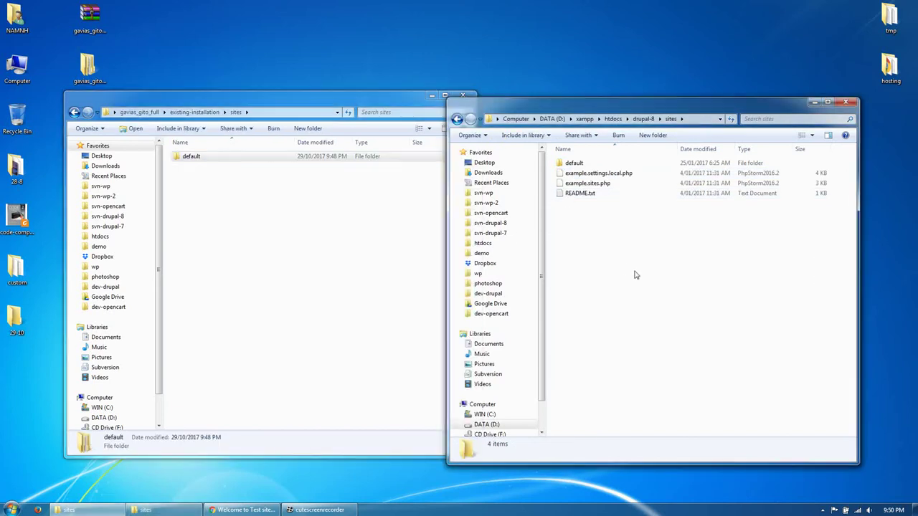
Copy the files folder from the package's sites/default into drupal-8/sites/default, merging it with the existing files folder
click(184, 162)
double_click(184, 162)
click(190, 161)
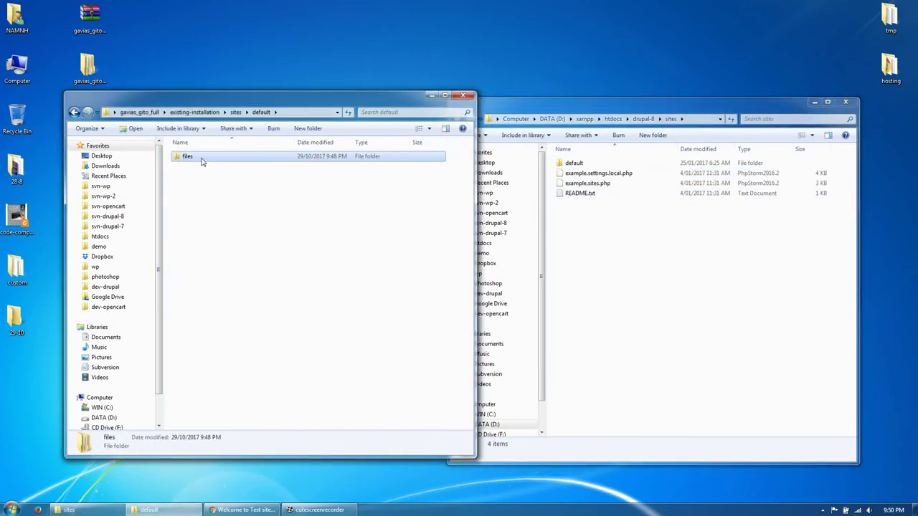
double_click(574, 164)
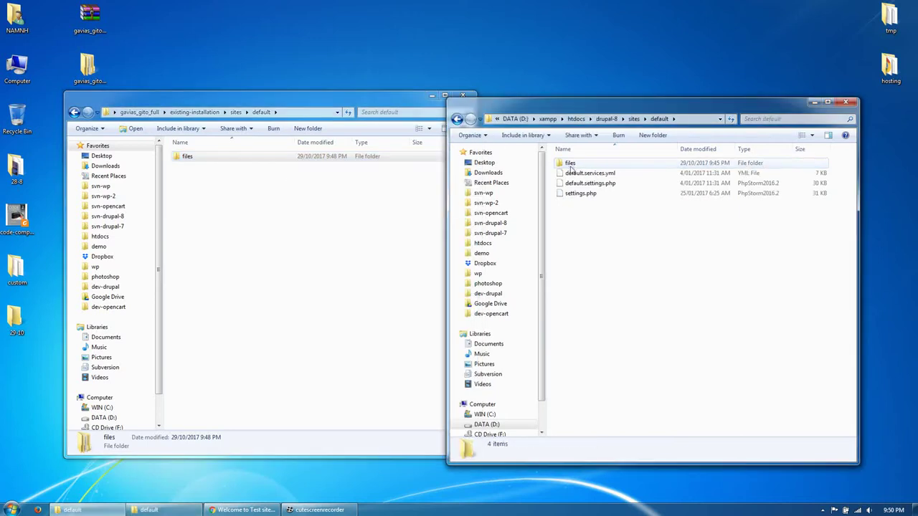
key(ctrl+v)
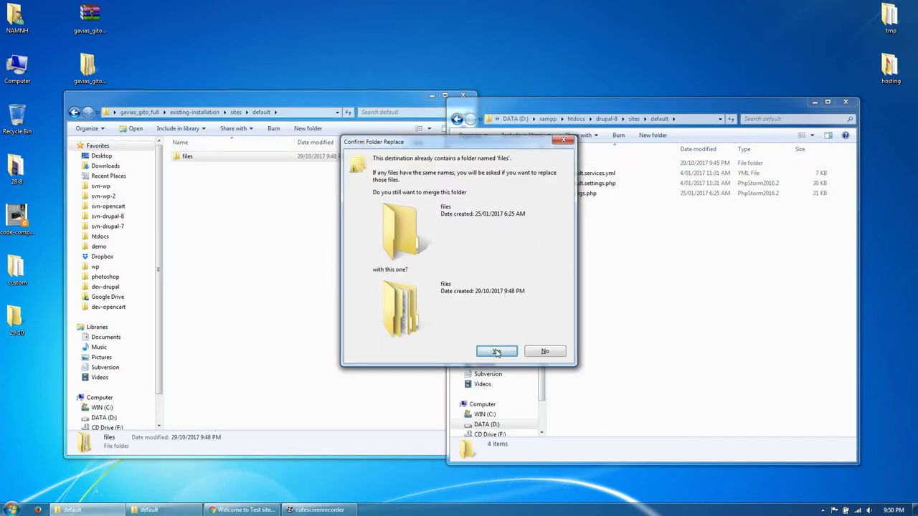
click(496, 351)
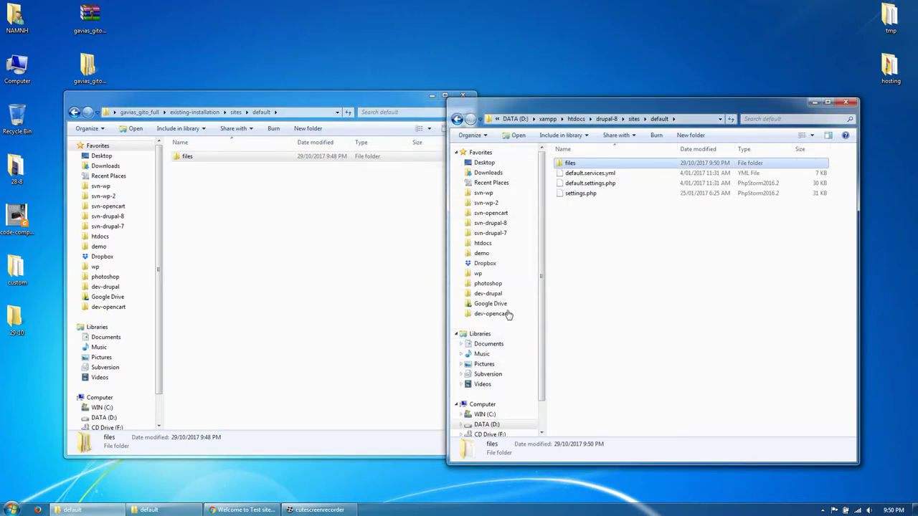
Copy the gavias_gito theme folder from the package's existing-installation/themes folder into drupal-8/themes
click(212, 112)
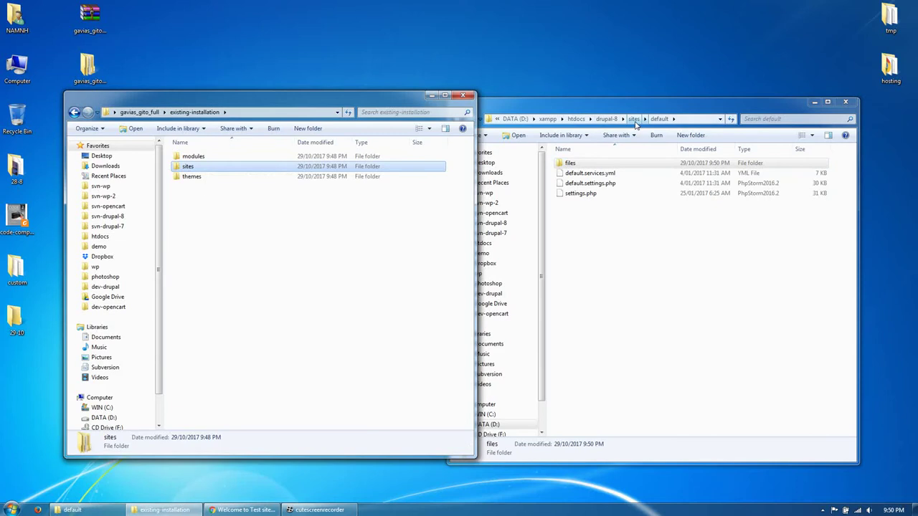
click(606, 119)
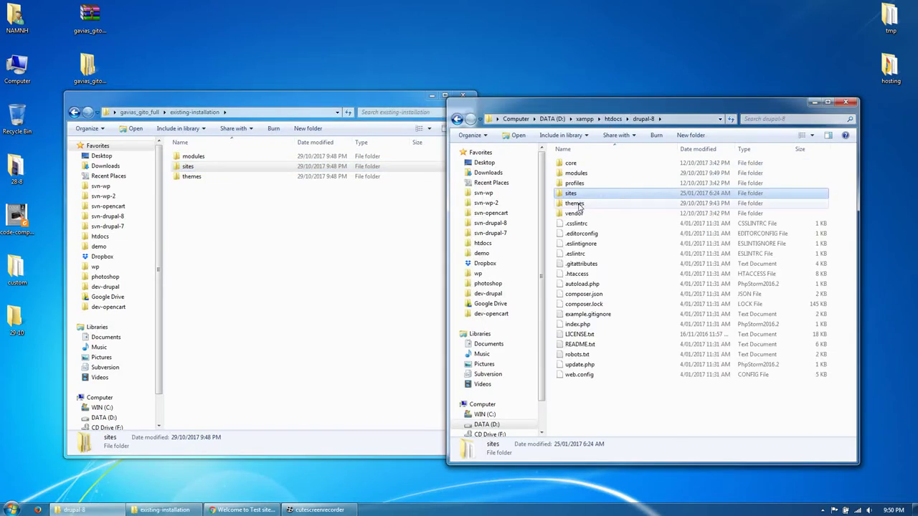
double_click(579, 205)
click(201, 179)
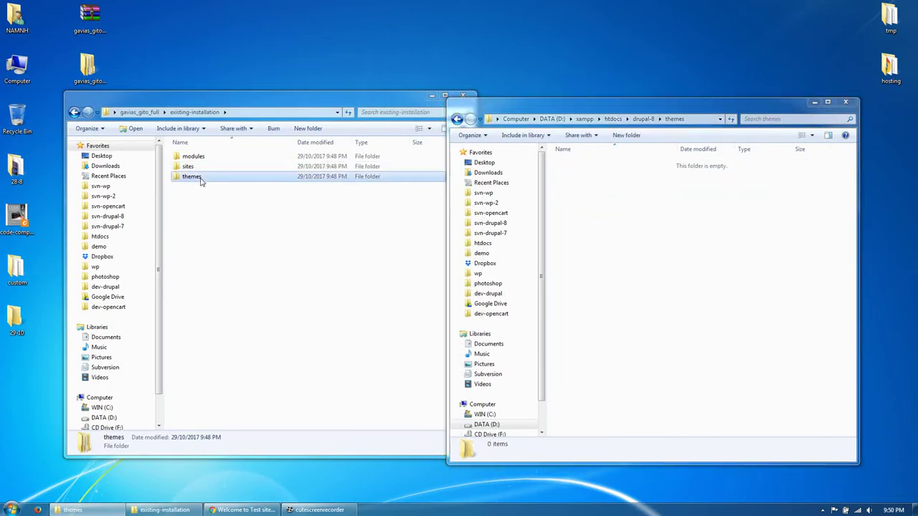
double_click(203, 179)
click(201, 158)
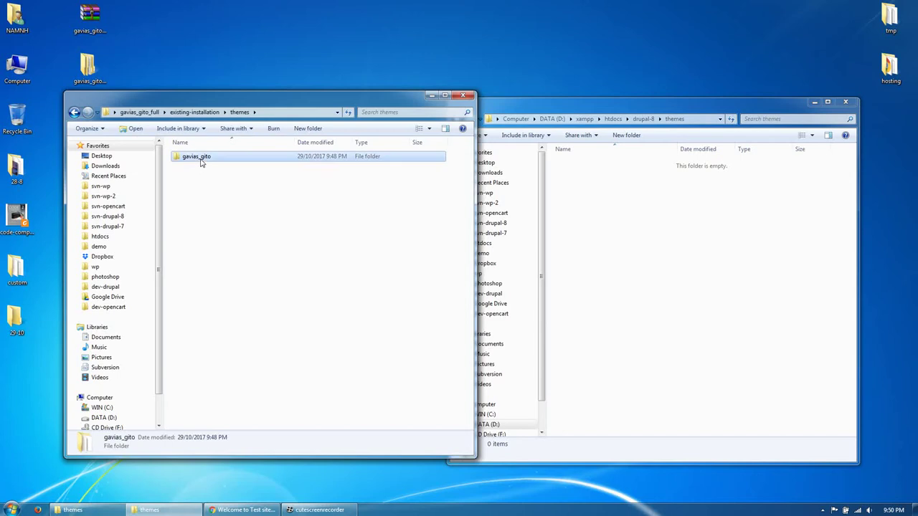
click(660, 229)
key(ctrl+v)
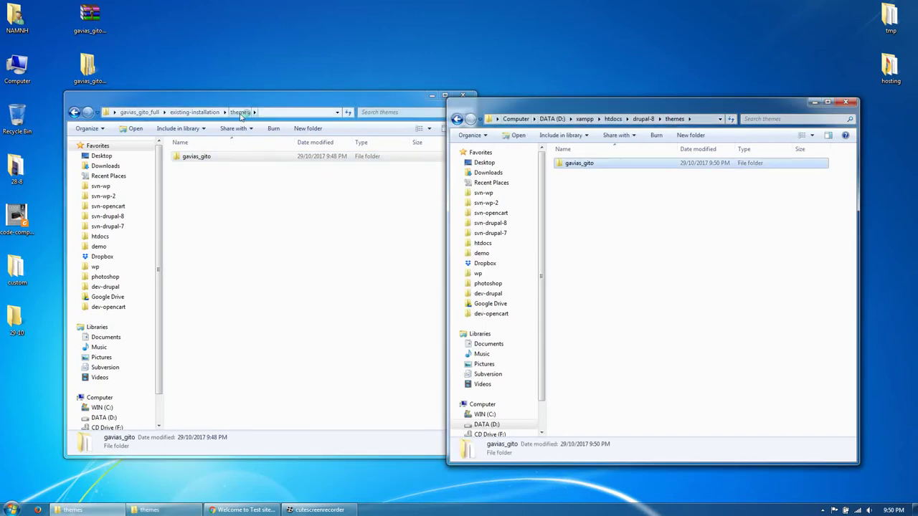
click(669, 247)
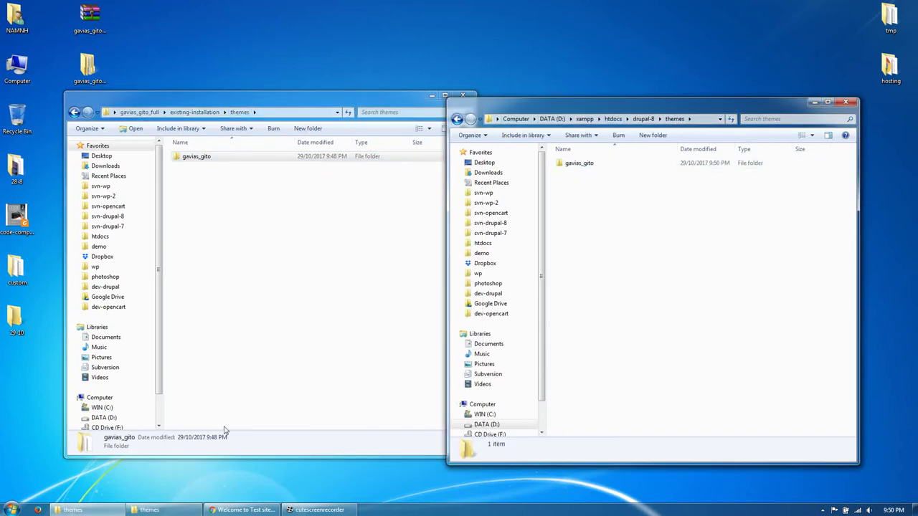
Switch to the Drupal site in the browser and install the Gavias Gito 8.x theme as the default theme
click(233, 510)
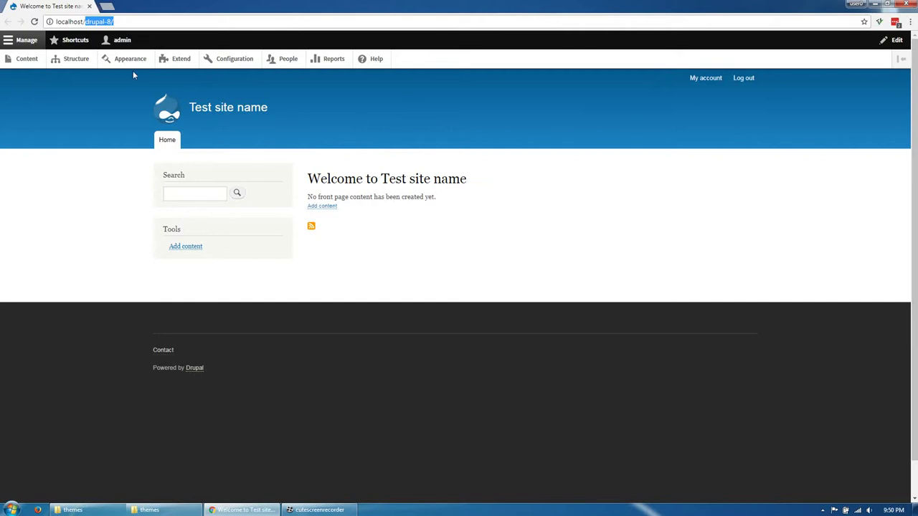
click(131, 63)
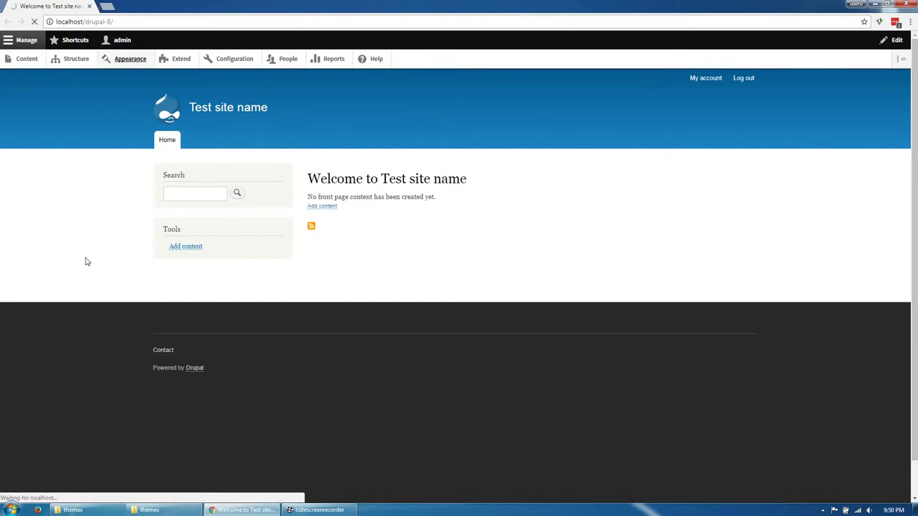
scroll(111, 303, down, 3)
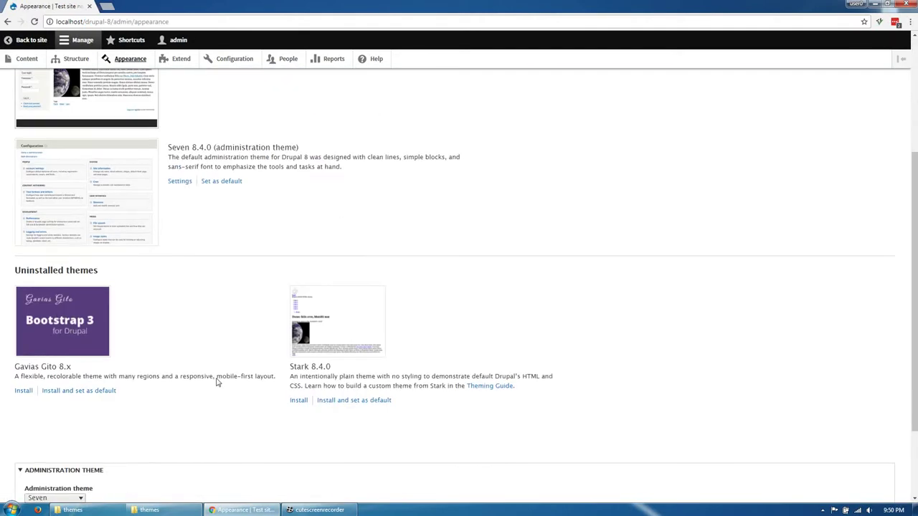
click(87, 392)
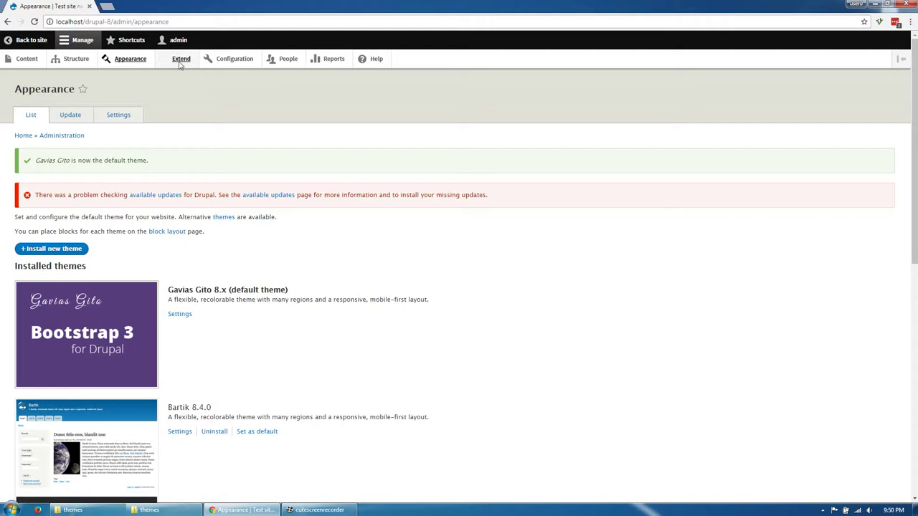
Filter the site's modules by "gavias" and install all seven Gavias modules together with the required Webform module
click(181, 61)
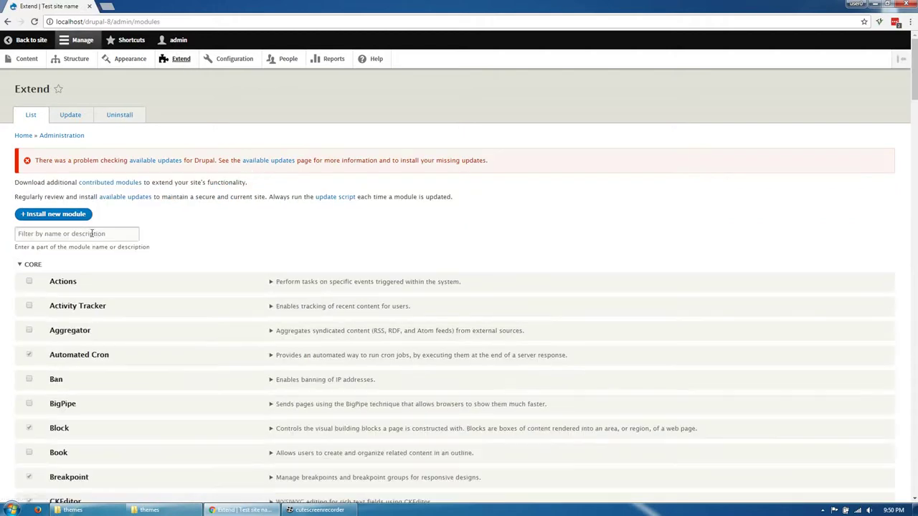
text(gavias)
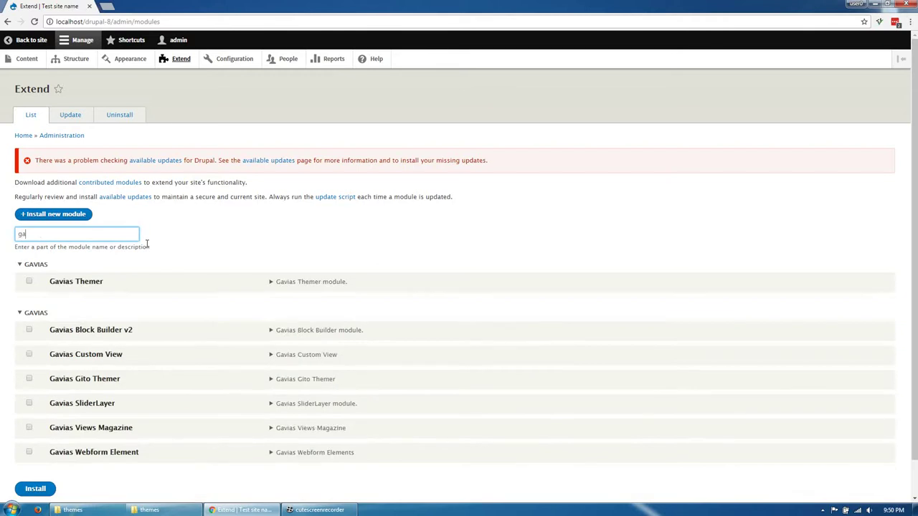
click(87, 281)
click(97, 334)
click(97, 360)
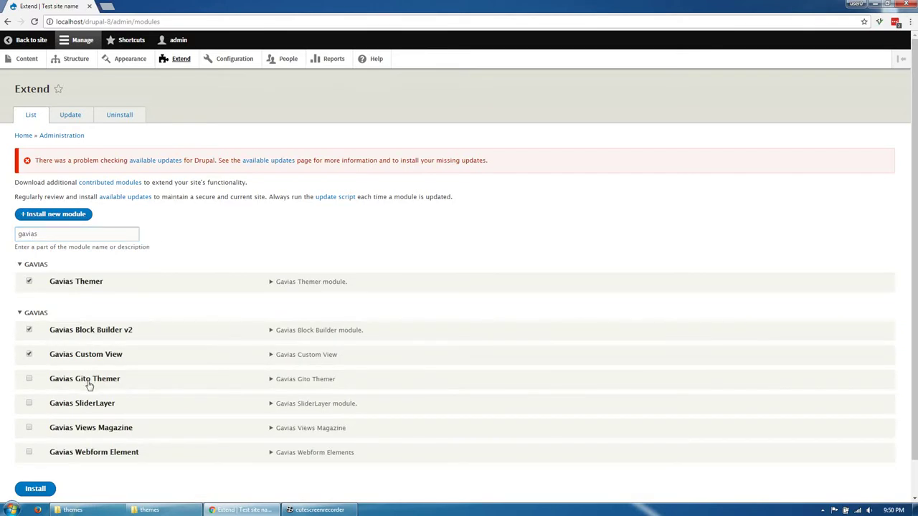
click(89, 384)
click(86, 406)
click(89, 430)
click(81, 456)
click(36, 489)
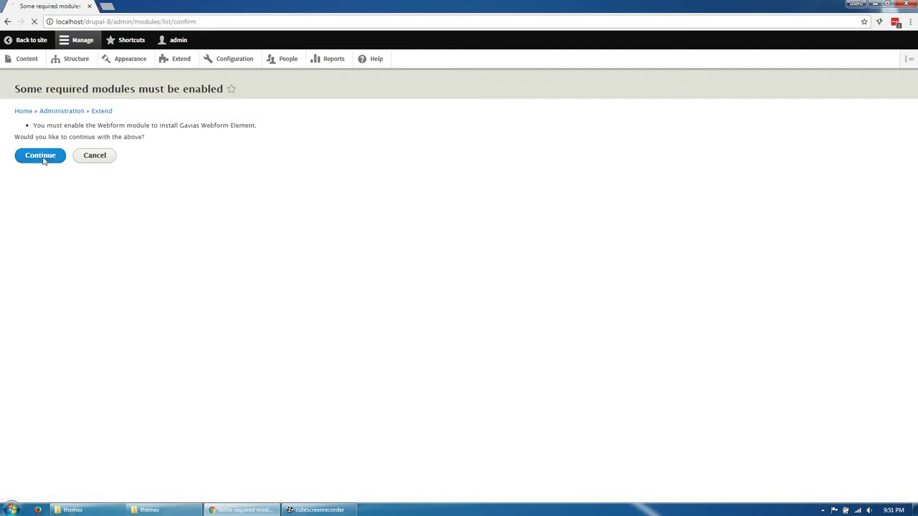
click(44, 162)
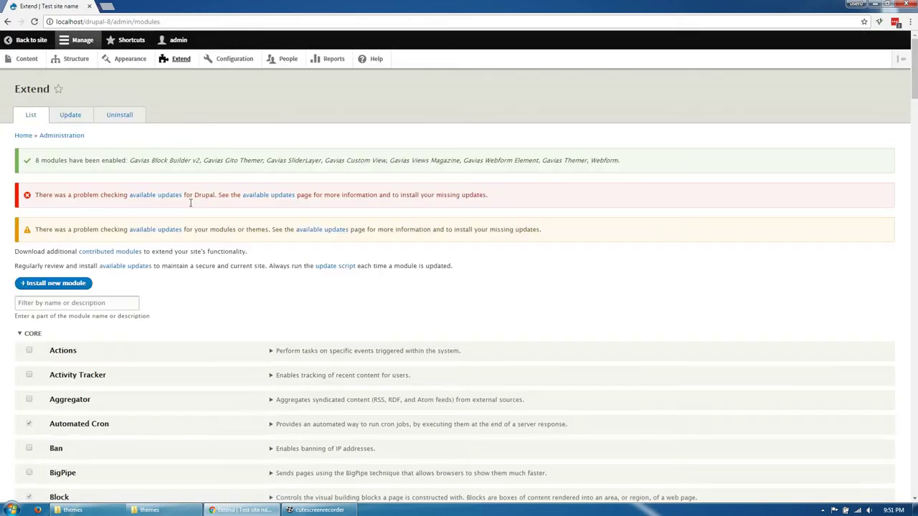
Filter the modules by "gito" and install Features Gito together with all the modules it requires
click(111, 302)
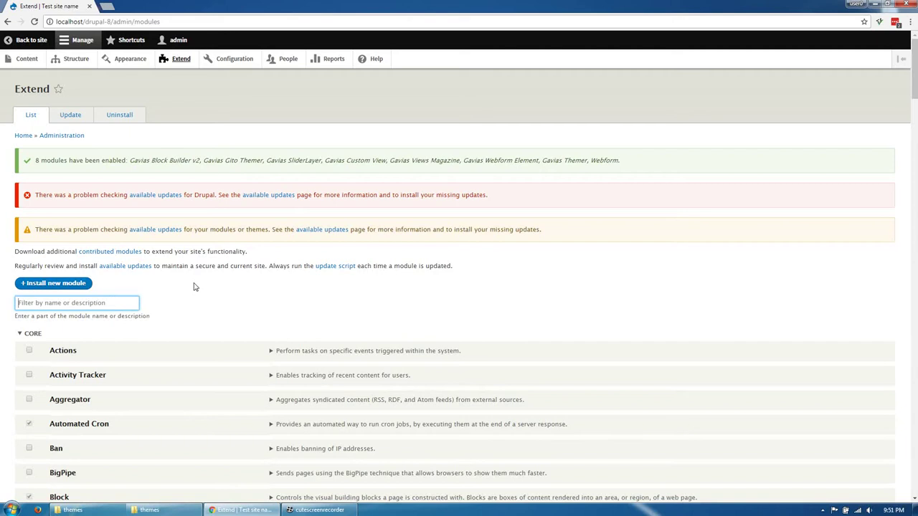
text(gito)
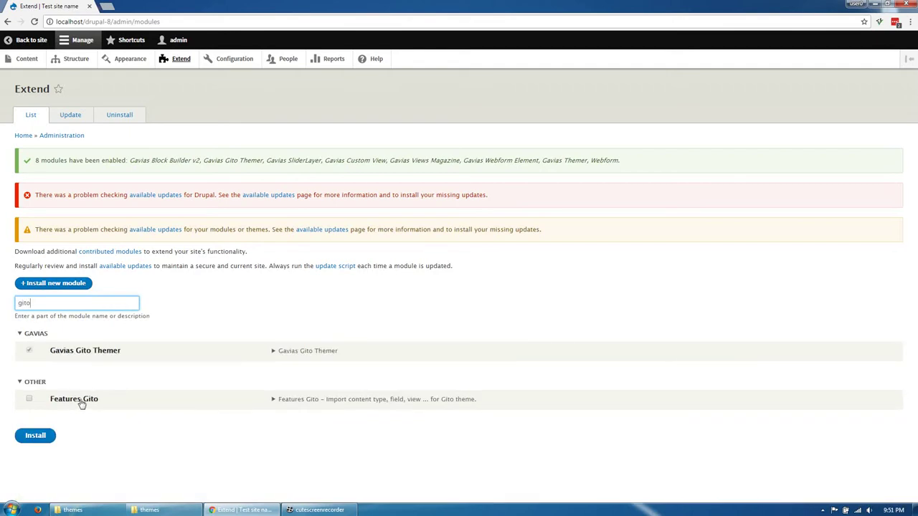
click(65, 400)
click(36, 436)
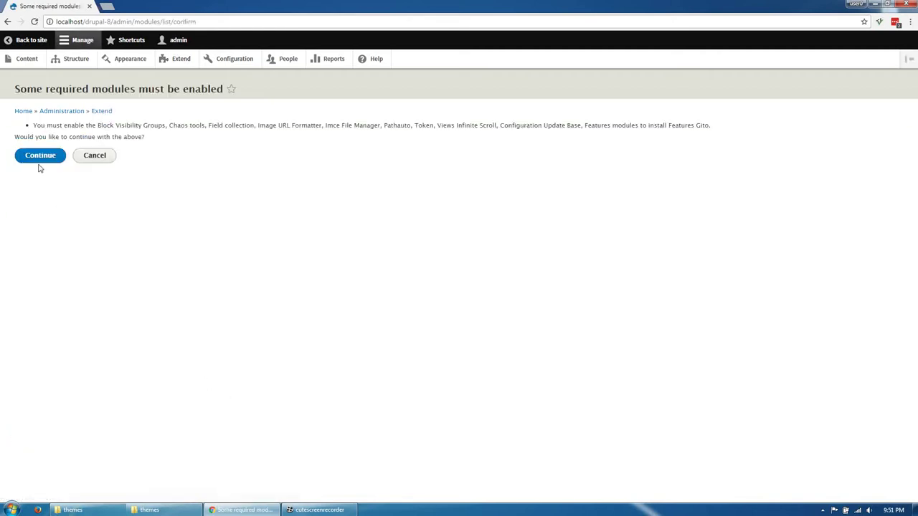
click(41, 156)
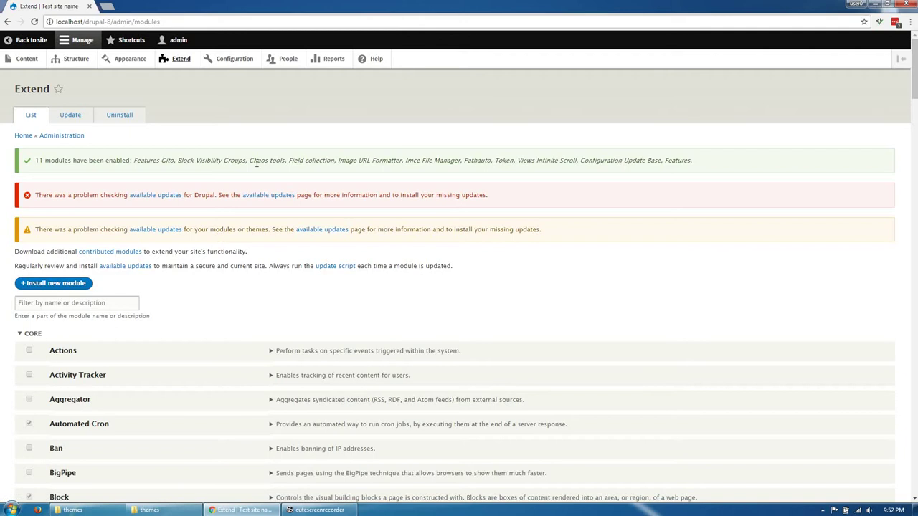
In the site's block layout, assign the Search block to the Search region and the Breadcrumbs block to the Breadcrumbs region
click(76, 62)
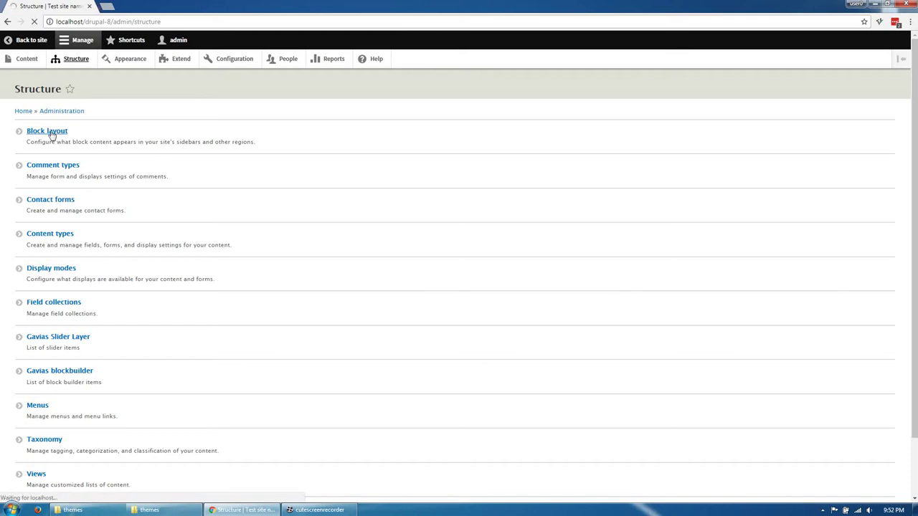
scroll(282, 296, down, 2)
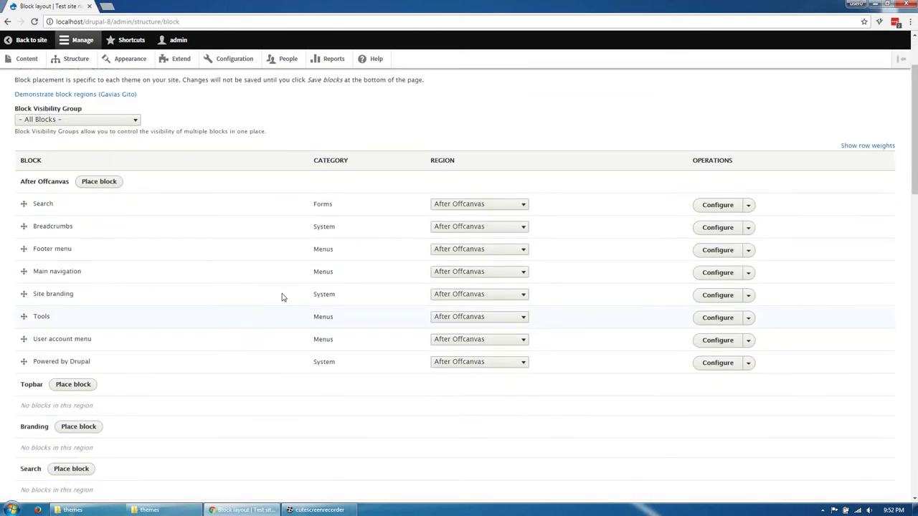
click(449, 205)
click(451, 250)
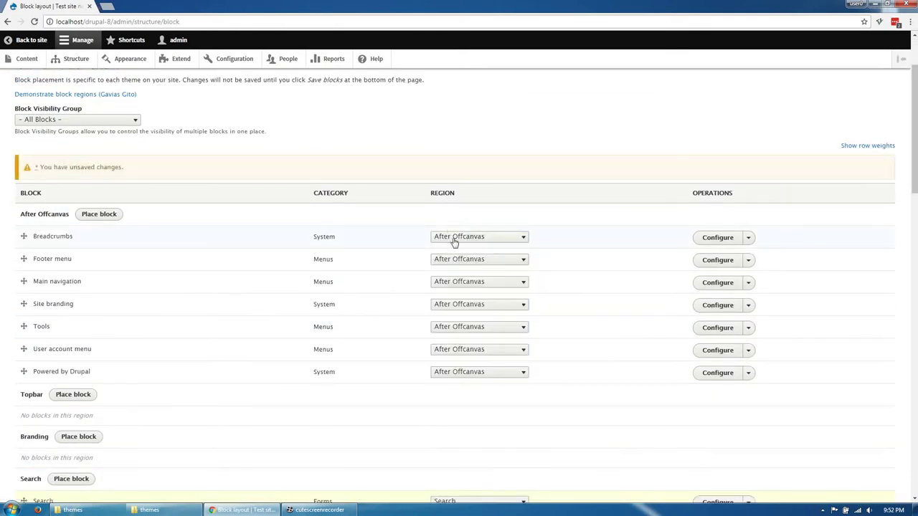
click(452, 238)
click(460, 291)
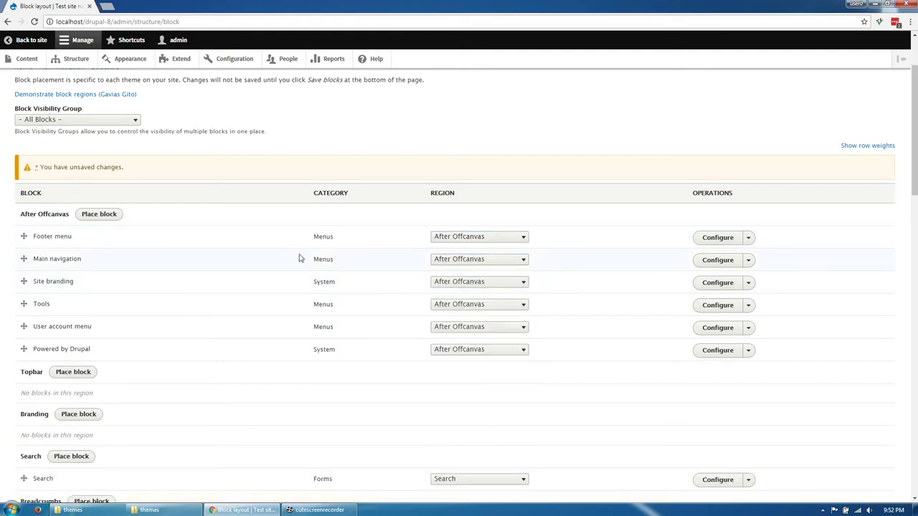
Assign the Footer menu block to the Other region and the Main navigation block to the Main menu region
click(458, 237)
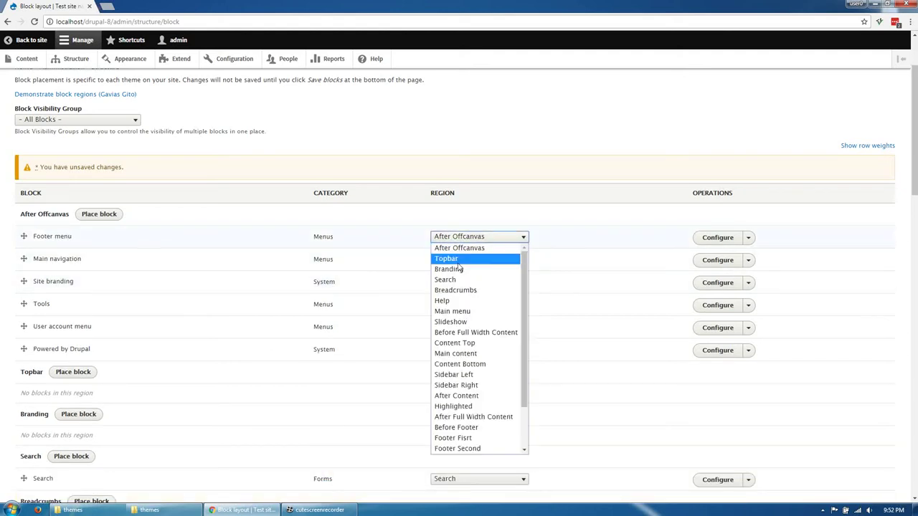
scroll(463, 392, down, 2)
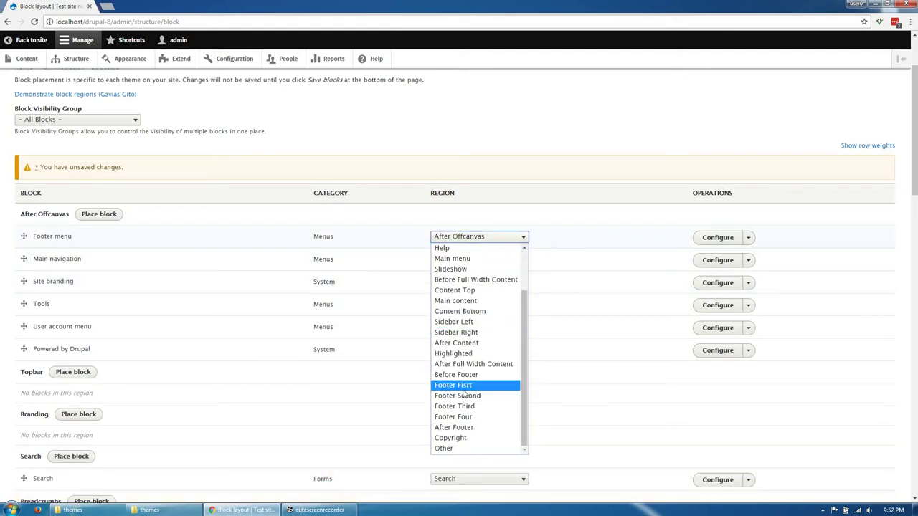
click(448, 449)
click(455, 245)
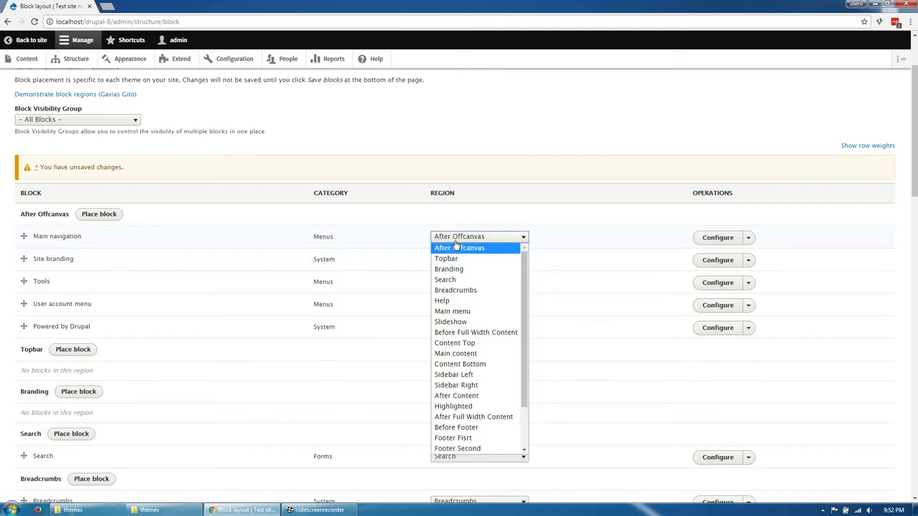
click(456, 246)
scroll(459, 266, down, 3)
scroll(461, 198, up, 2)
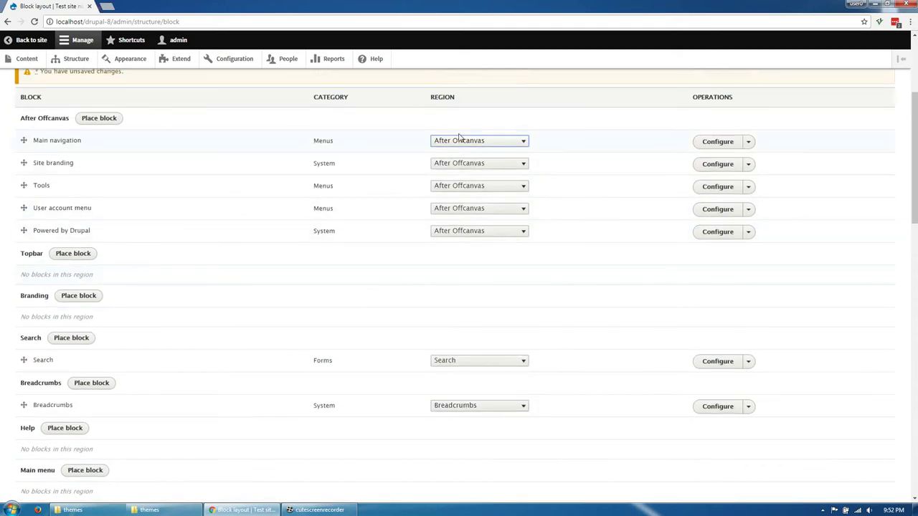
click(458, 141)
click(455, 216)
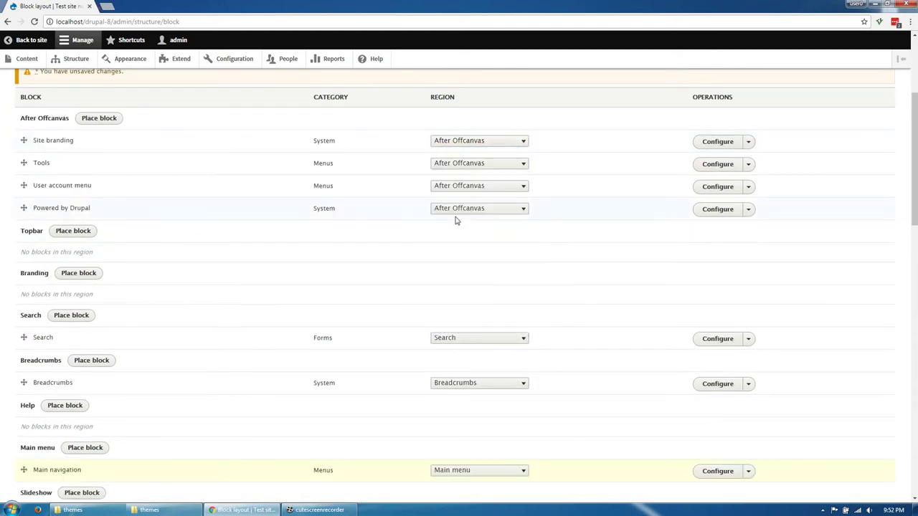
Assign the Site branding block to the Branding region and the Tools block to the Help region
click(468, 143)
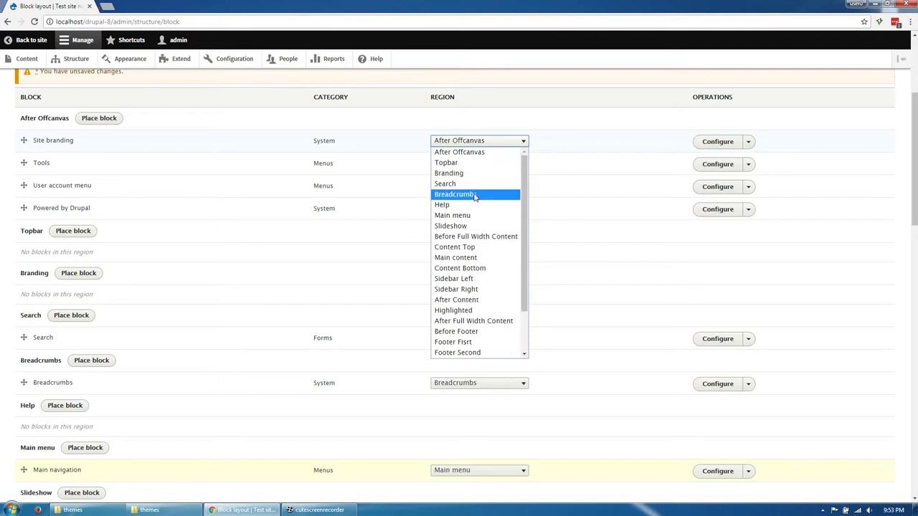
click(476, 176)
click(475, 143)
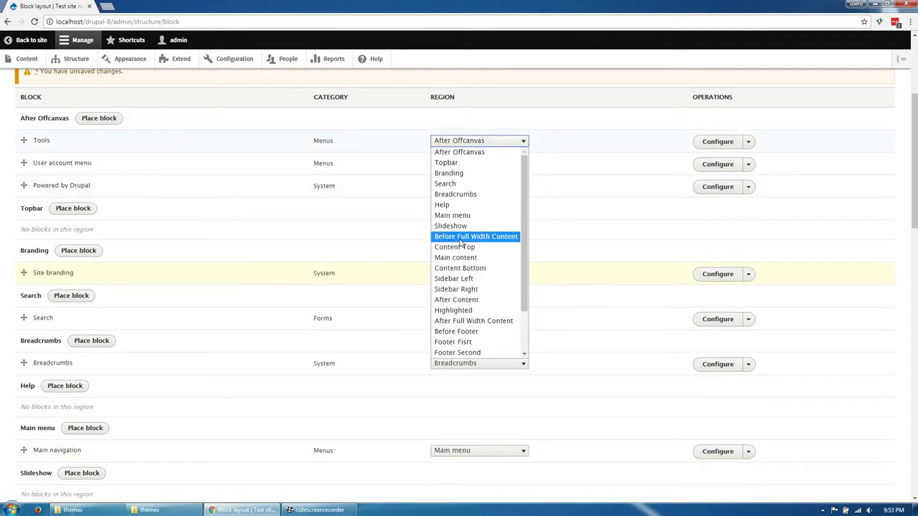
click(464, 205)
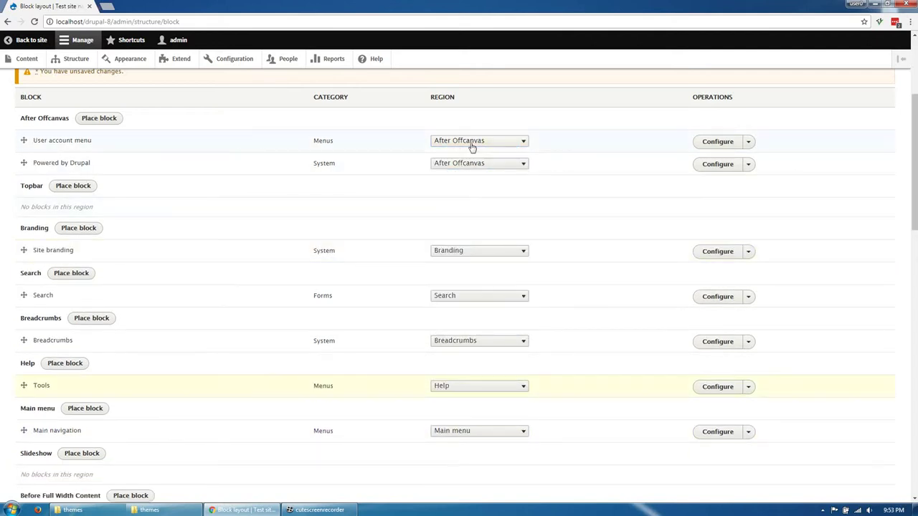
Assign the User account menu and Powered by Drupal blocks to the Other region
click(472, 143)
scroll(470, 301, down, 2)
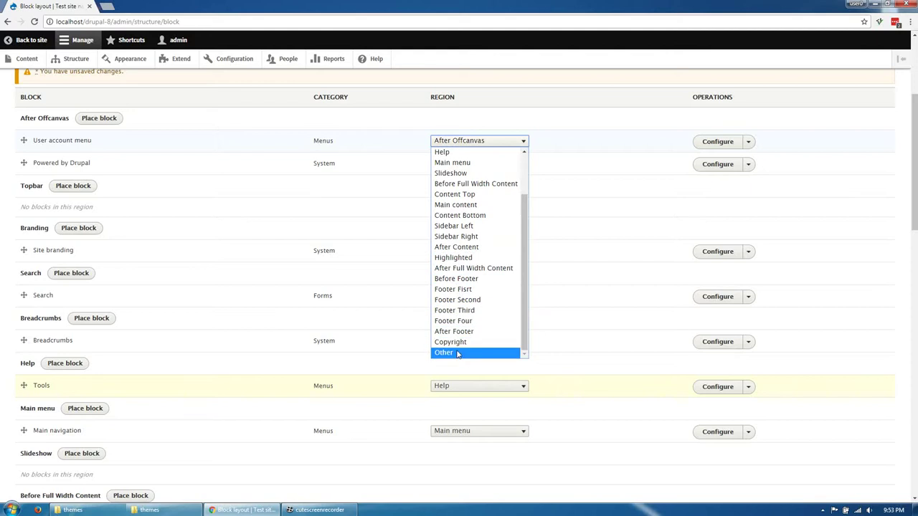
click(457, 353)
click(491, 143)
scroll(473, 301, down, 2)
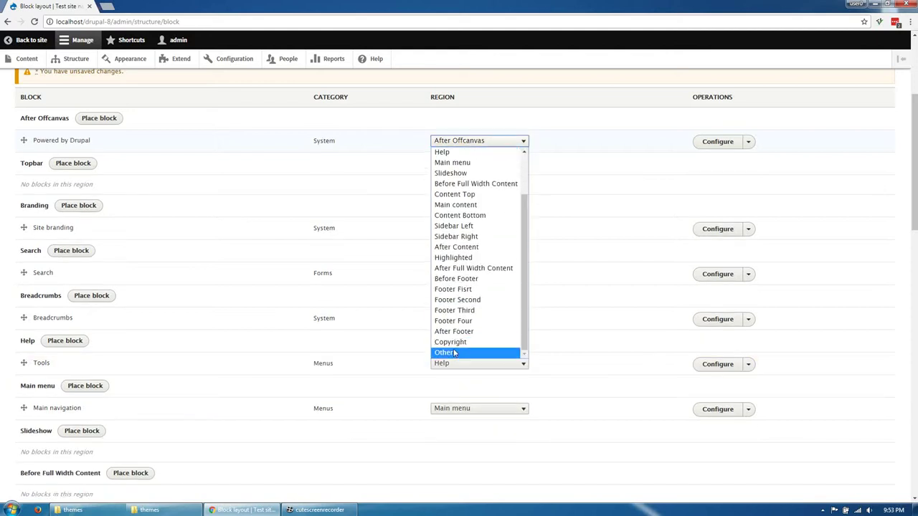
click(454, 353)
Move the Page title block out of the Main content region
scroll(157, 265, down, 4)
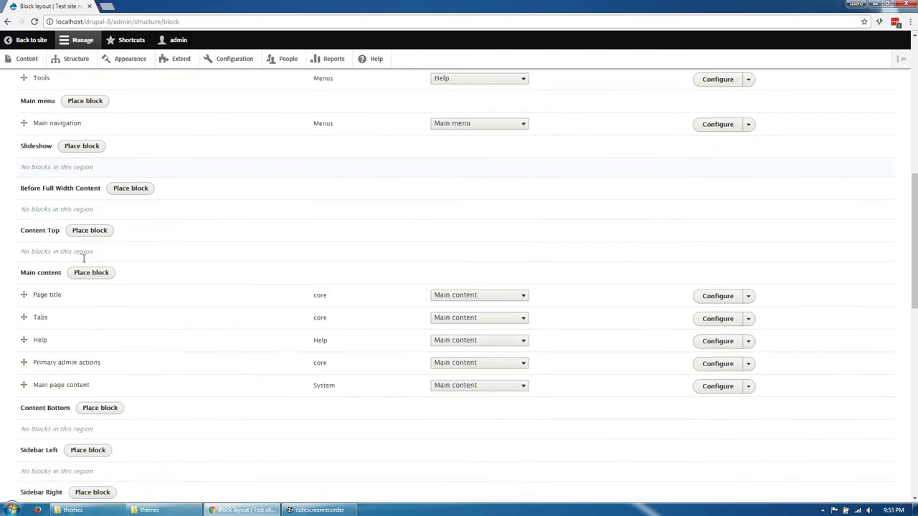
scroll(83, 258, down, 1)
click(458, 242)
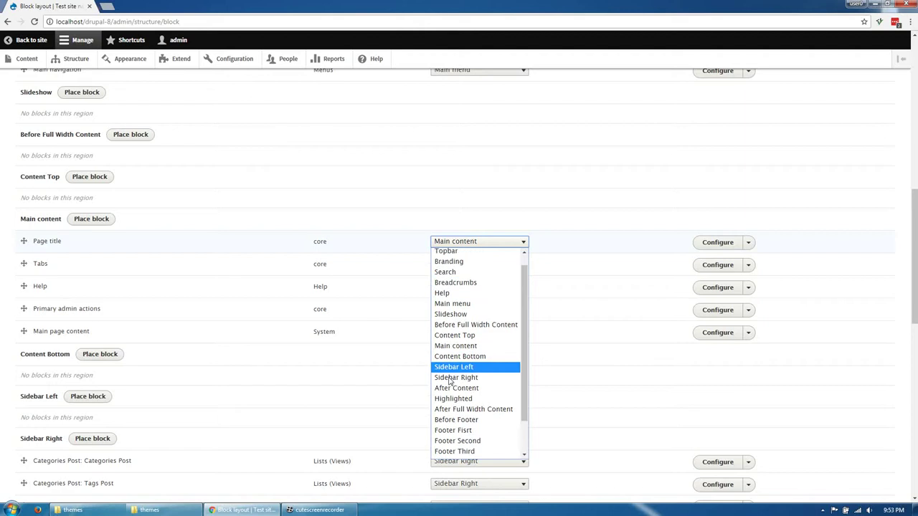
scroll(455, 387, down, 2)
click(458, 440)
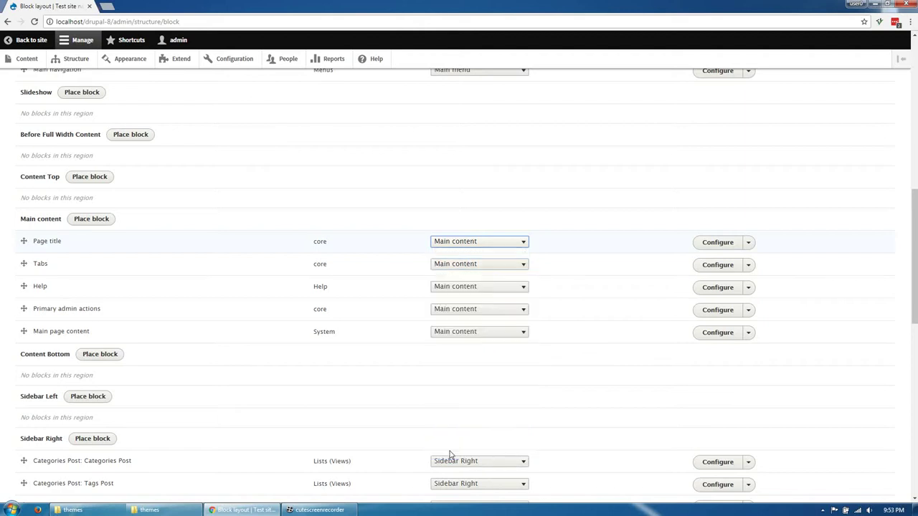
Assign the Tabs, Help and Primary admin actions blocks to the Help region and save the block layout
click(467, 245)
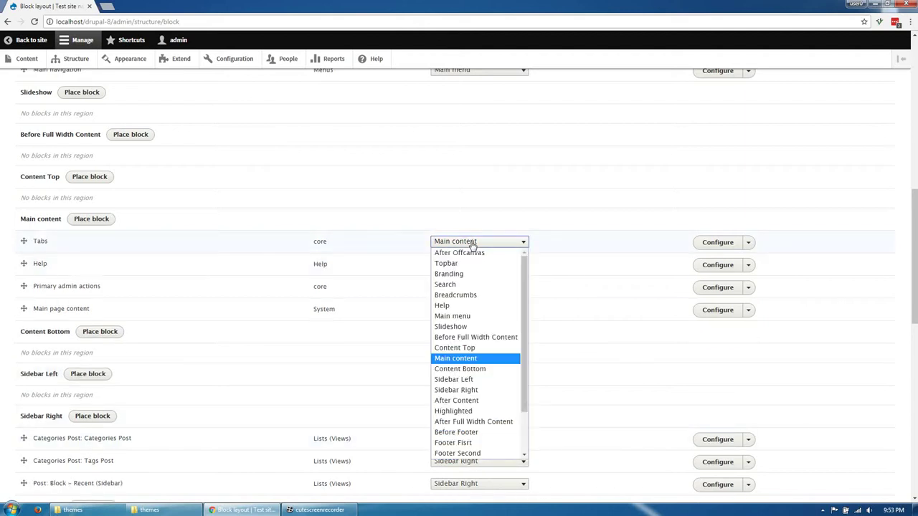
click(468, 307)
click(469, 264)
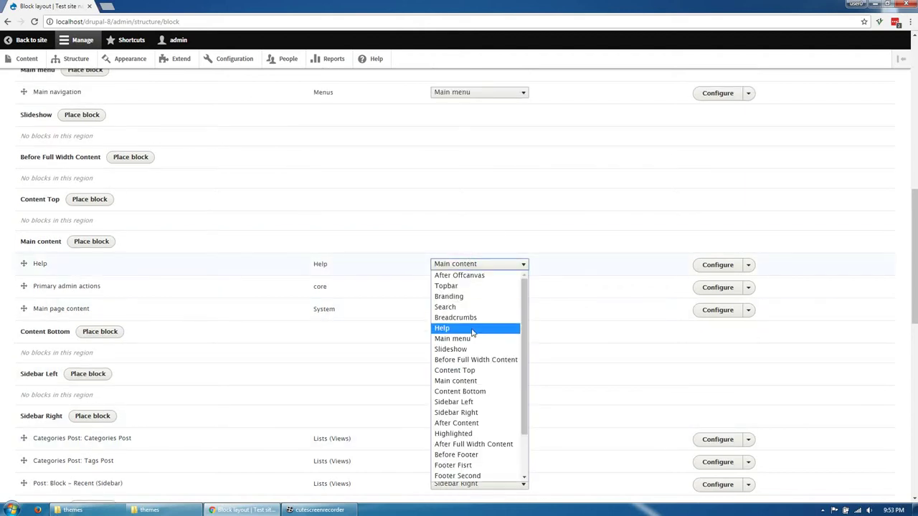
click(472, 328)
click(473, 287)
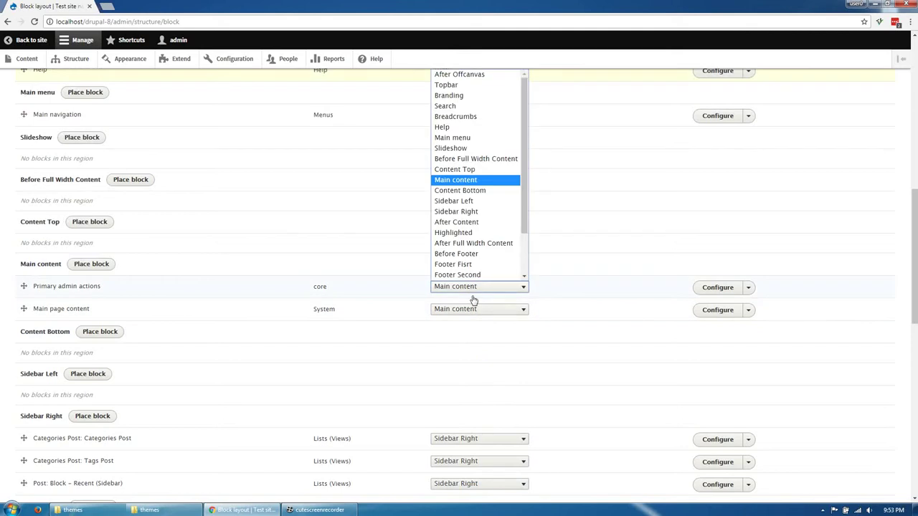
click(463, 126)
scroll(9, 362, down, 4)
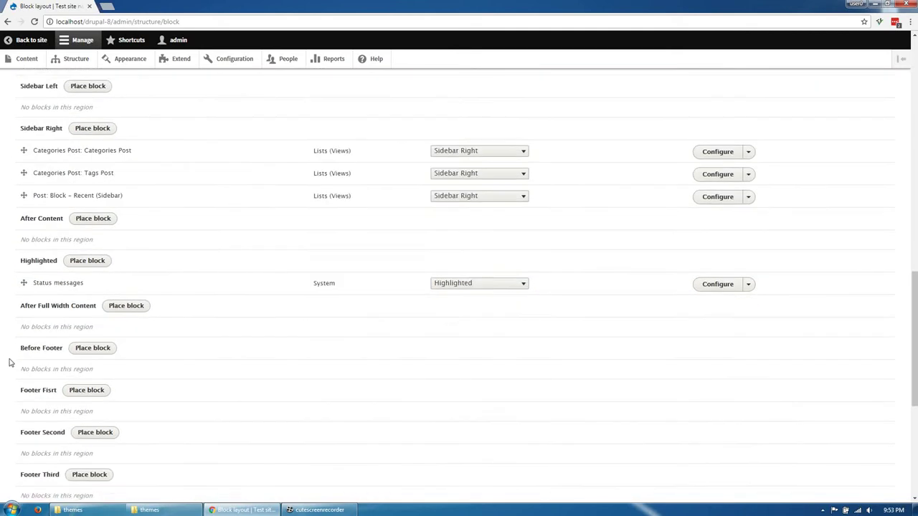
scroll(10, 362, down, 5)
click(43, 455)
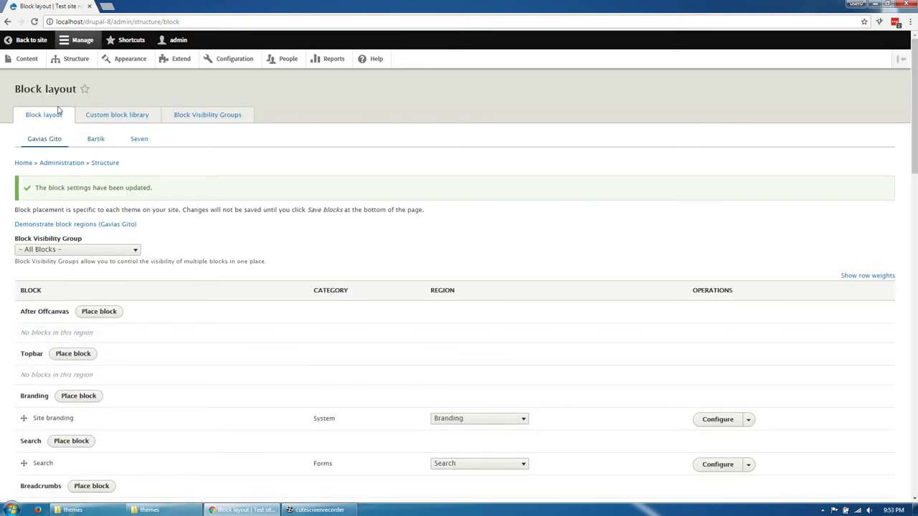
Check the site's front page in a new browser tab and return to the block layout
drag(33, 37, 126, 7)
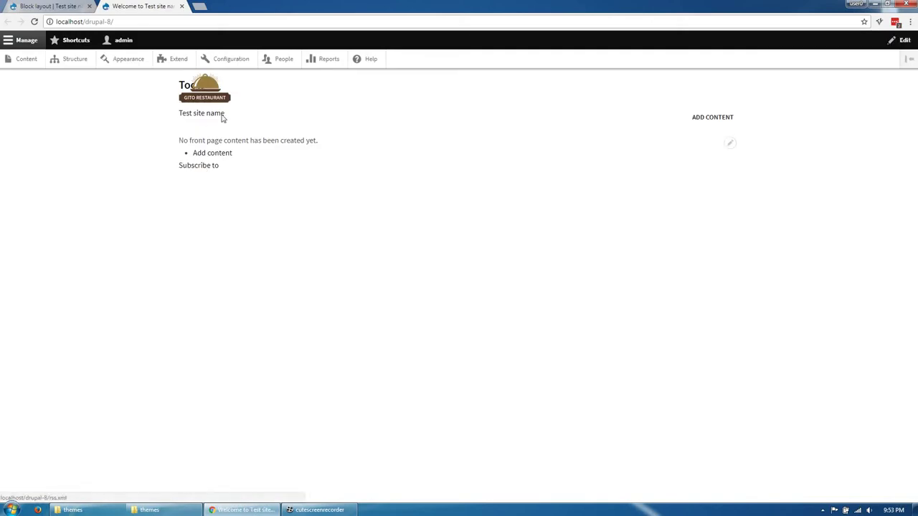
click(48, 6)
Configure the Site branding block to hide the site name and save the block
scroll(85, 336, down, 3)
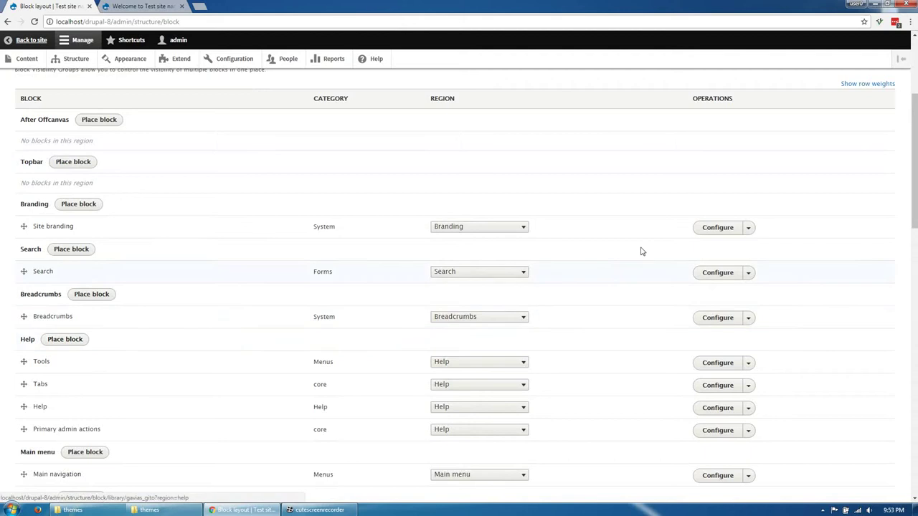
click(704, 230)
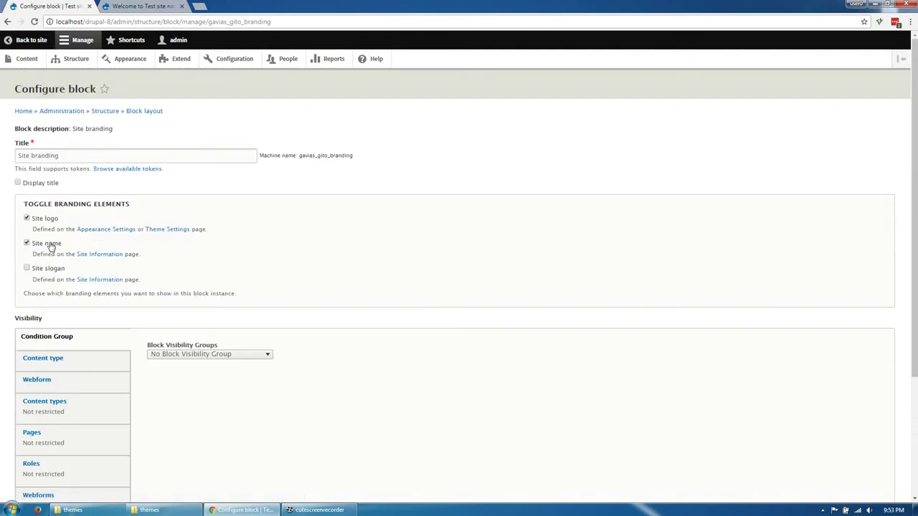
click(51, 247)
scroll(71, 415, down, 2)
click(41, 450)
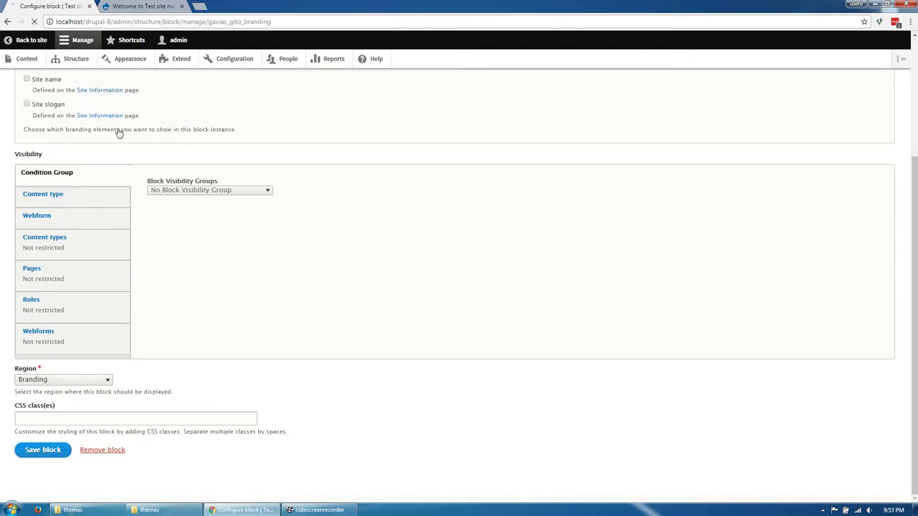
Reload the site's front page to check the branding block and return to the block layout
click(137, 6)
key(F5)
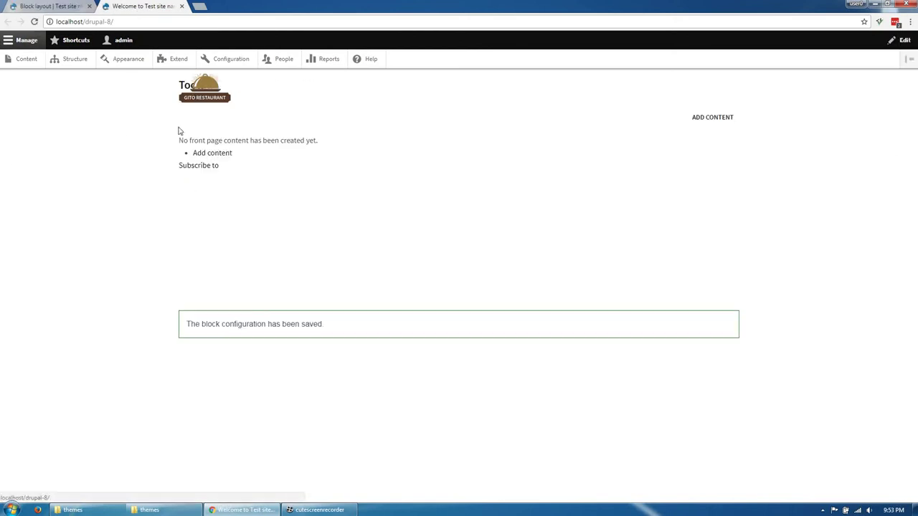
click(72, 6)
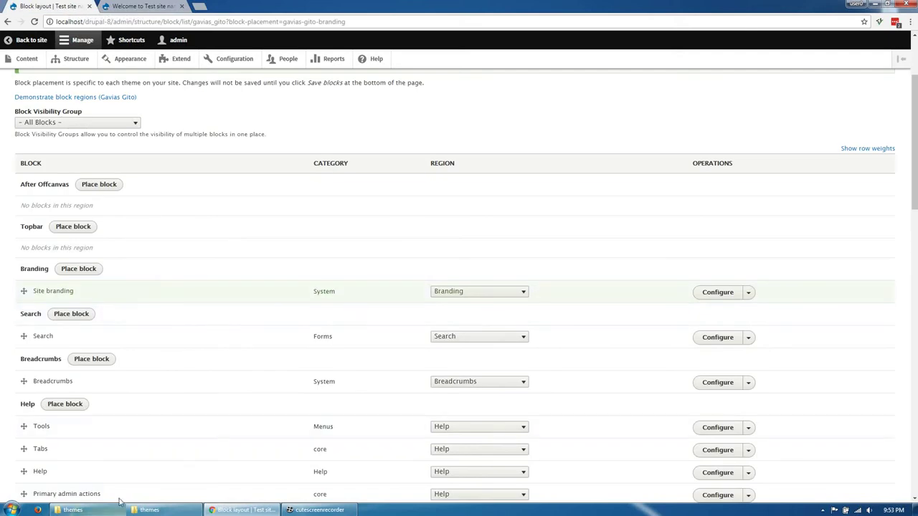
Extract files_export_blockbuilder.zip in the gavias_gito_full folder and open the extracted folder of block builder text files
mouse_move(138, 511)
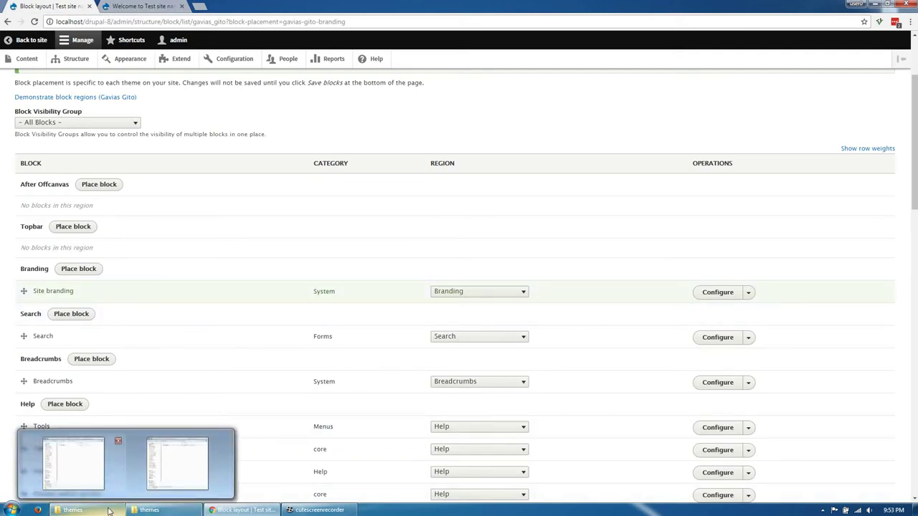
click(110, 511)
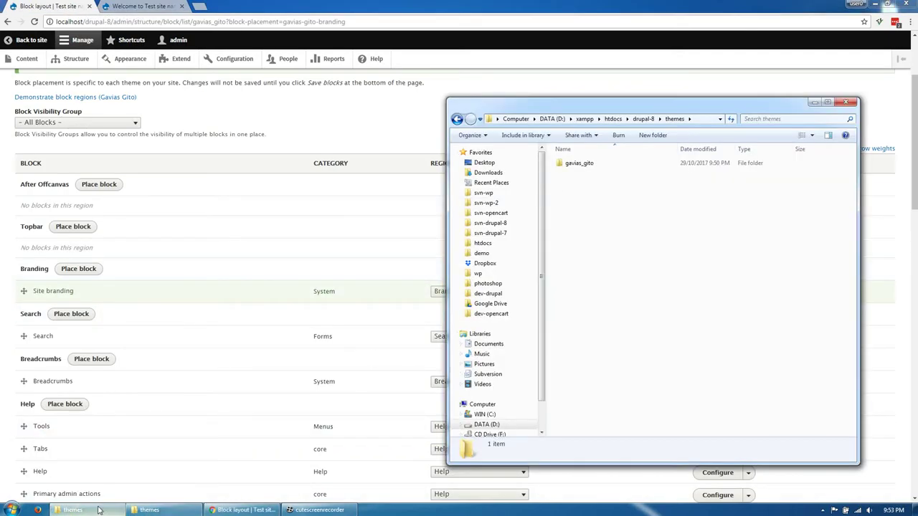
click(72, 510)
click(149, 509)
click(201, 114)
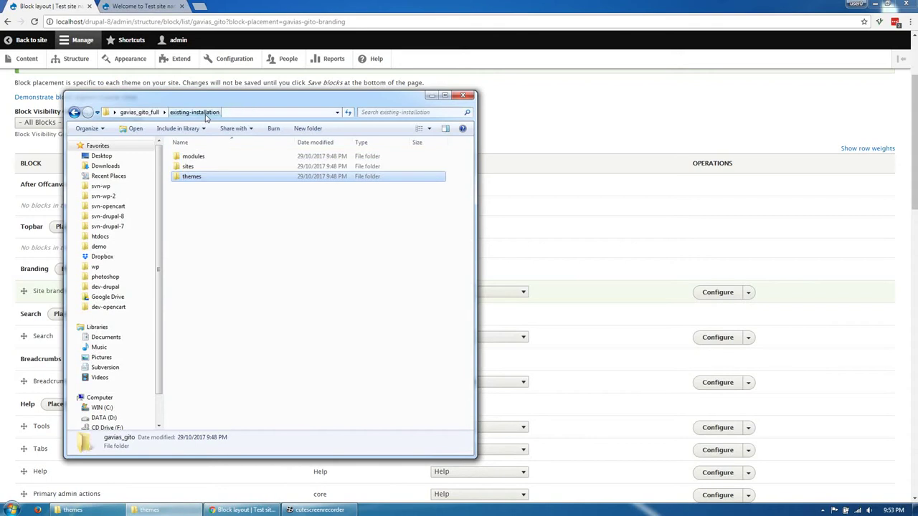
click(143, 115)
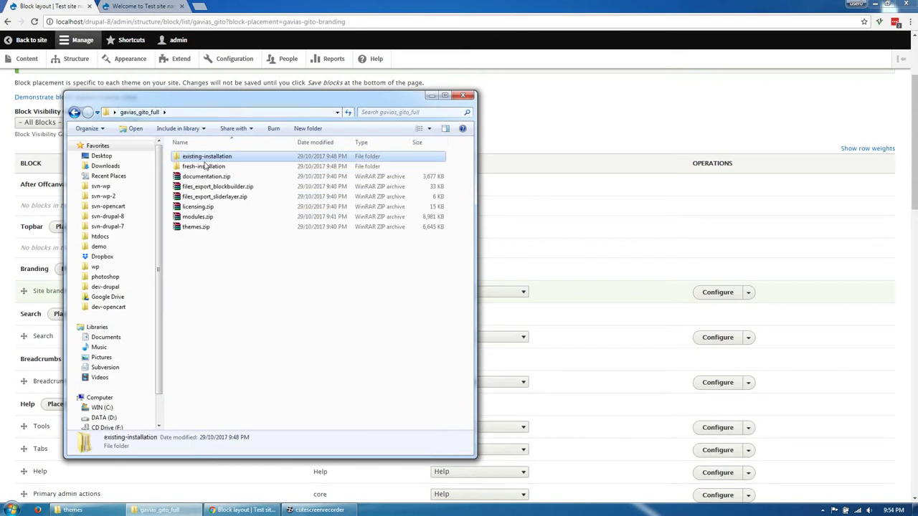
click(215, 186)
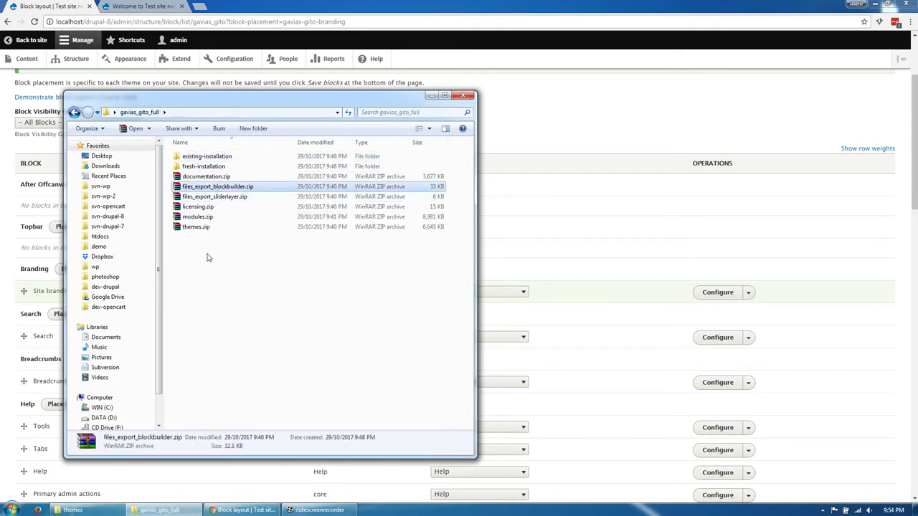
right_click(224, 187)
click(266, 236)
double_click(211, 166)
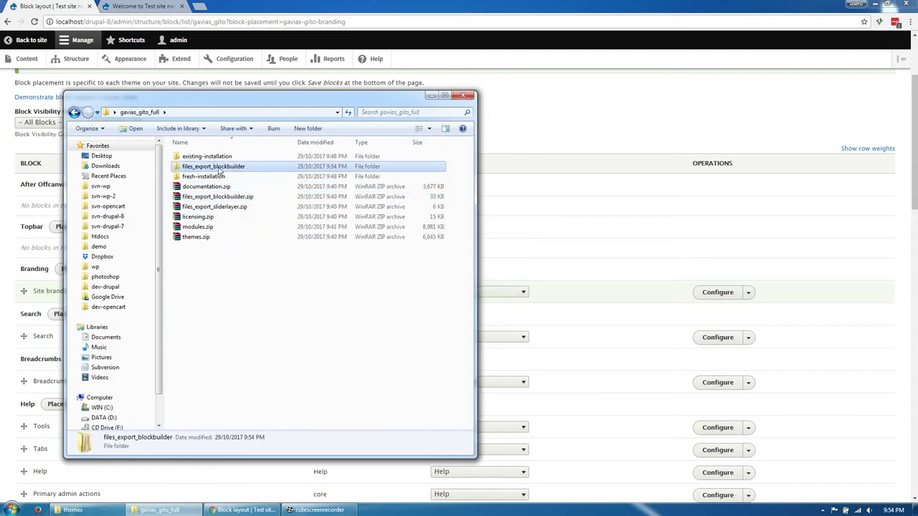
double_click(195, 157)
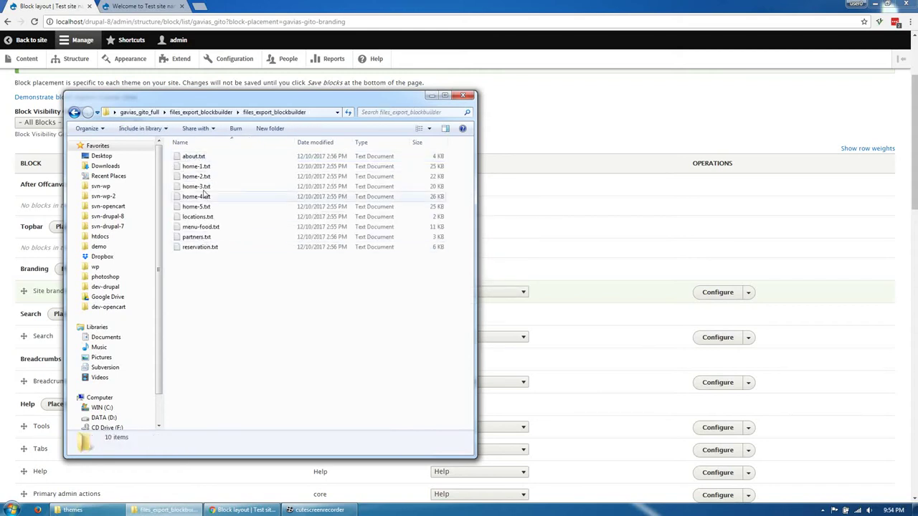
click(541, 115)
click(26, 62)
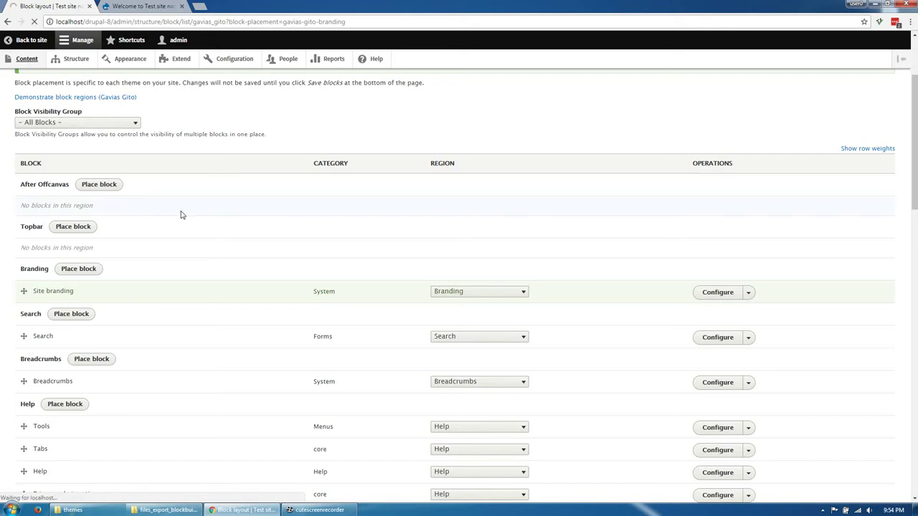
click(37, 157)
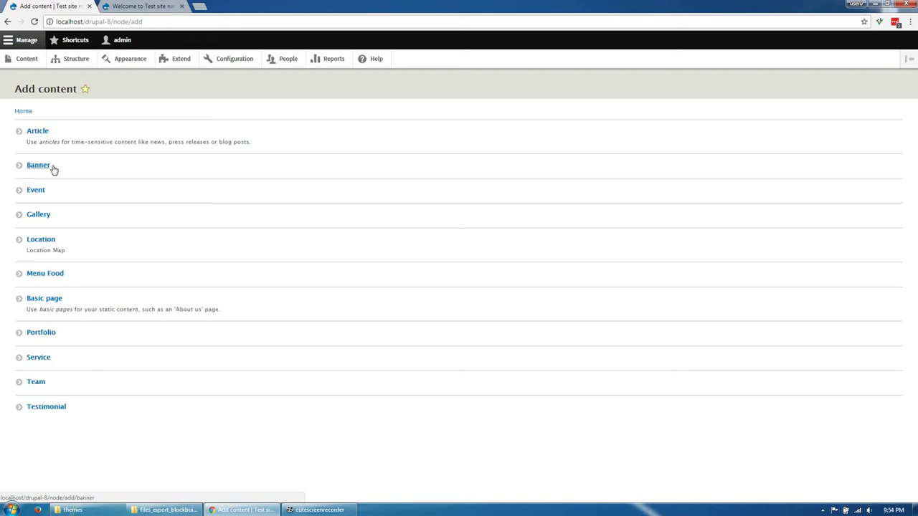
click(39, 304)
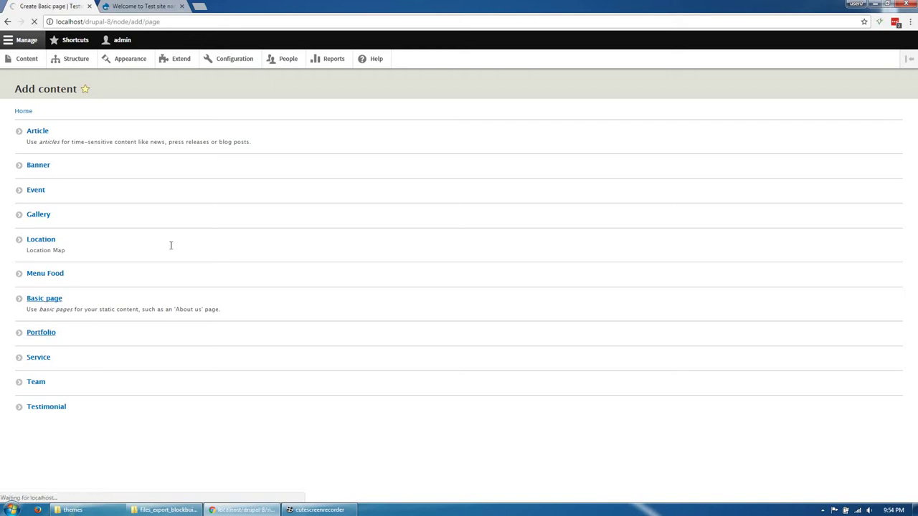
click(124, 142)
text(H)
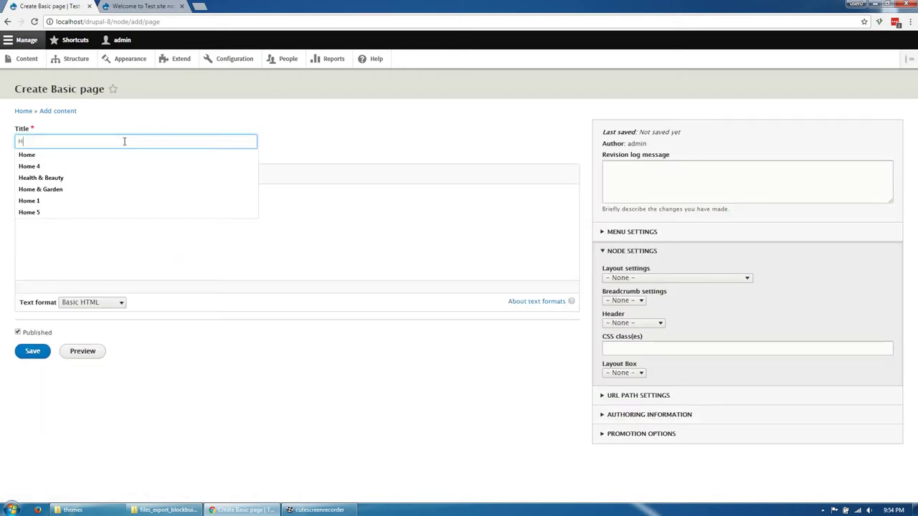
text(ome 1)
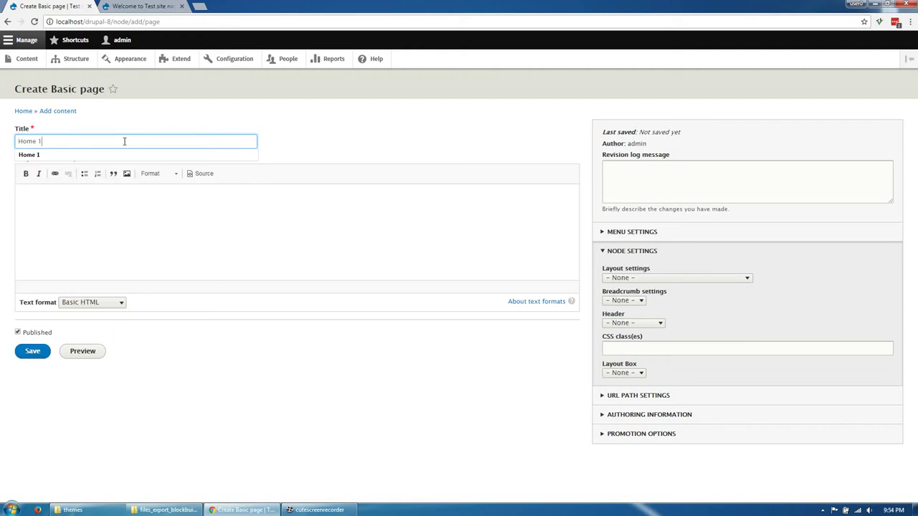
click(59, 155)
click(62, 258)
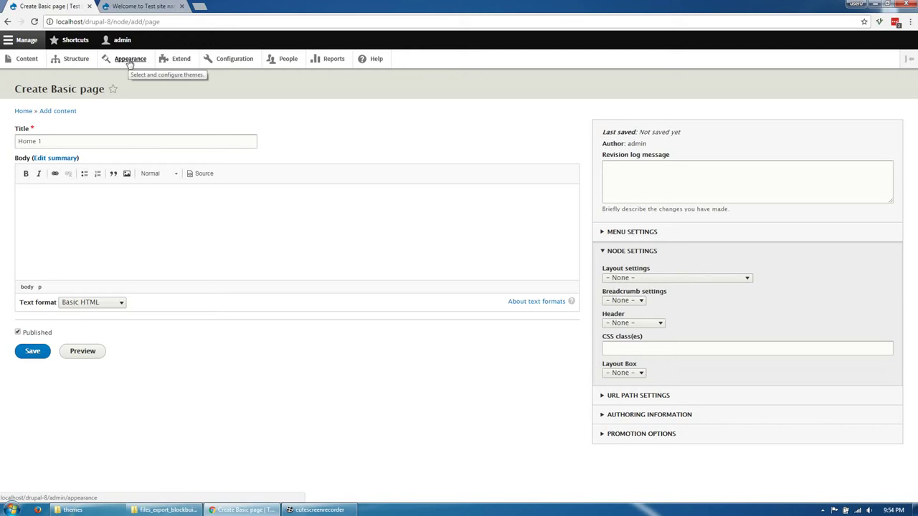
Enable the Block Builder field in the form display of the Basic page content type and save it
click(84, 63)
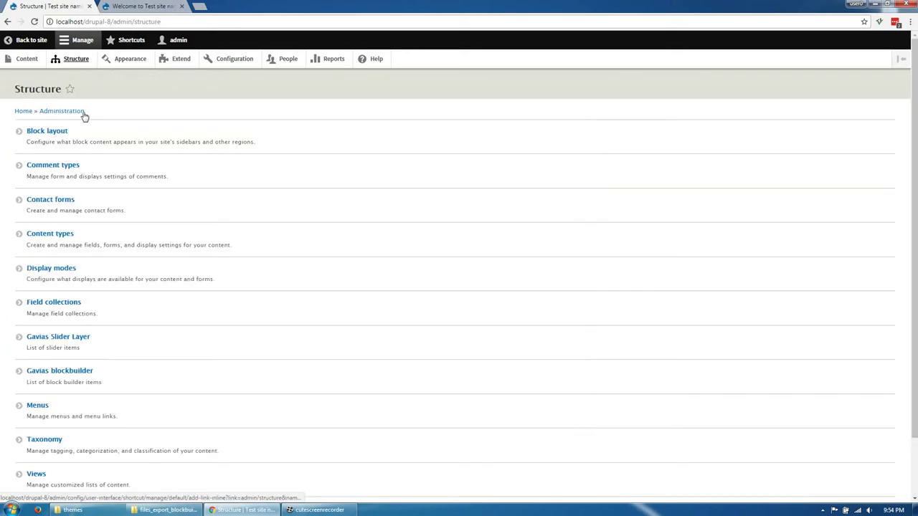
click(60, 238)
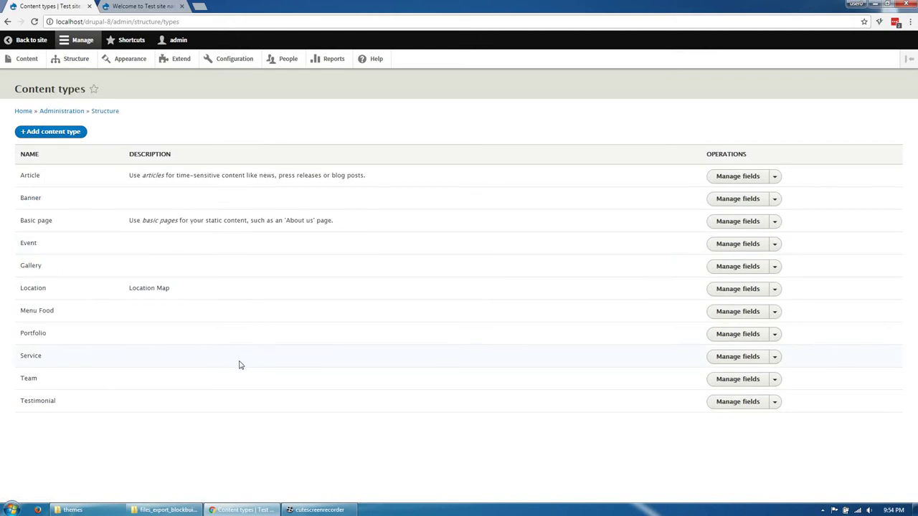
click(739, 223)
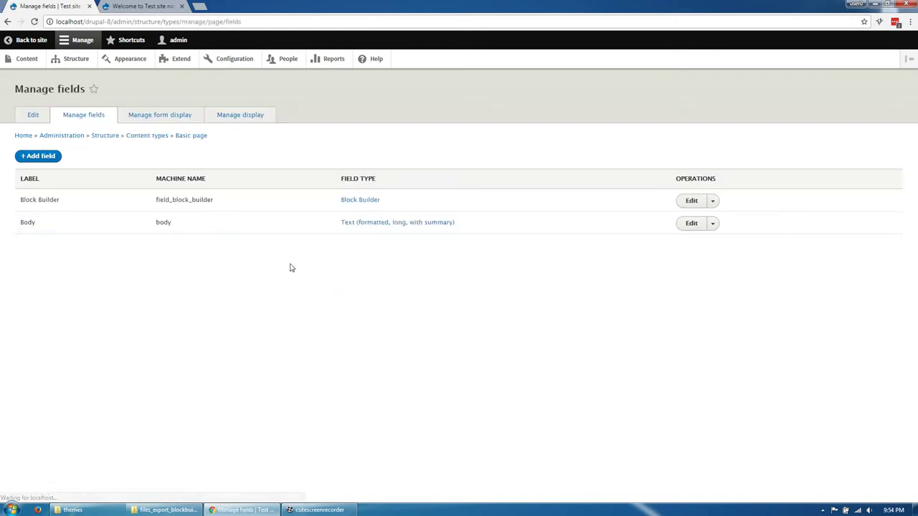
click(164, 119)
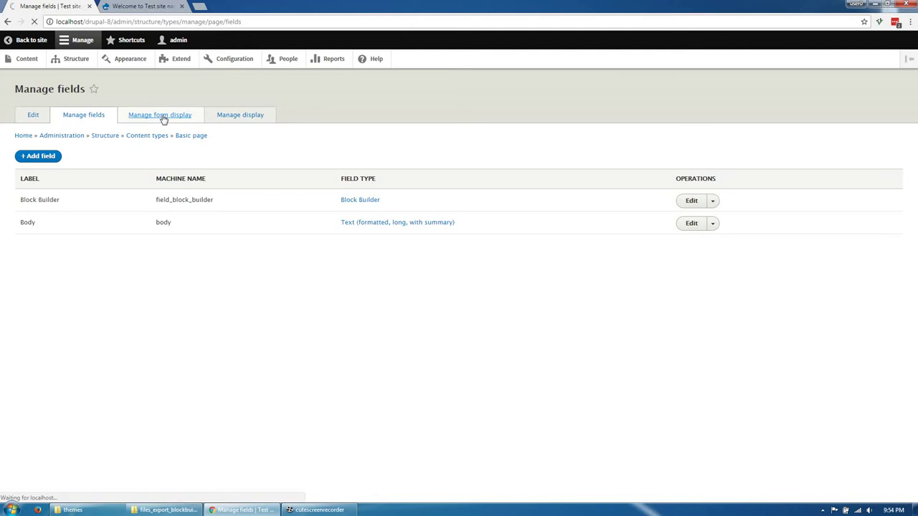
scroll(153, 349, down, 2)
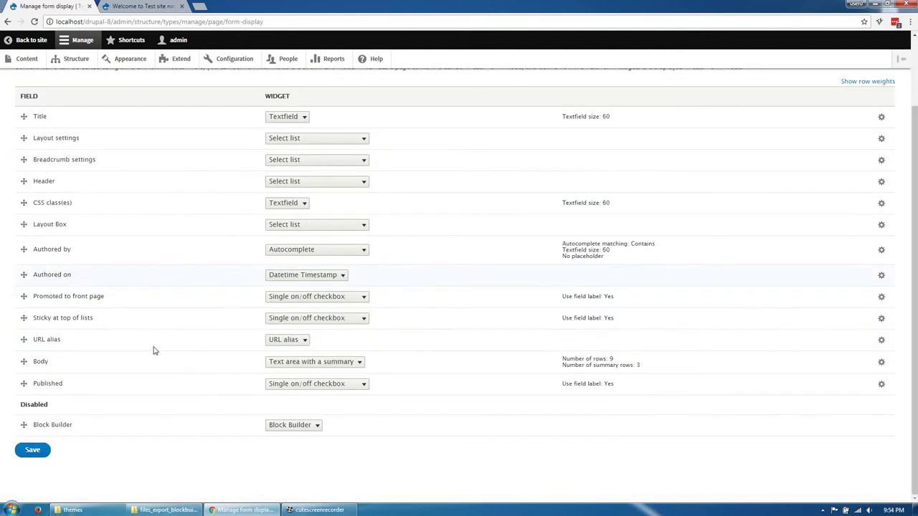
drag(25, 425, 107, 442)
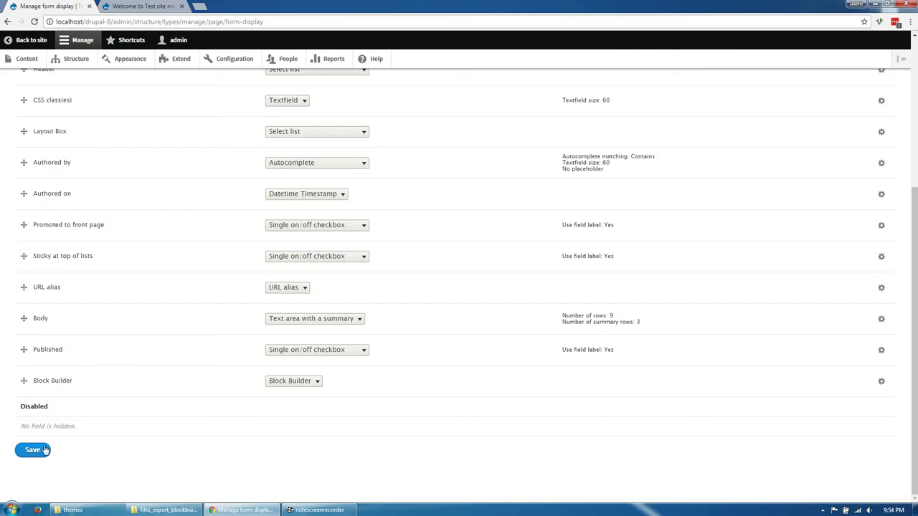
click(33, 450)
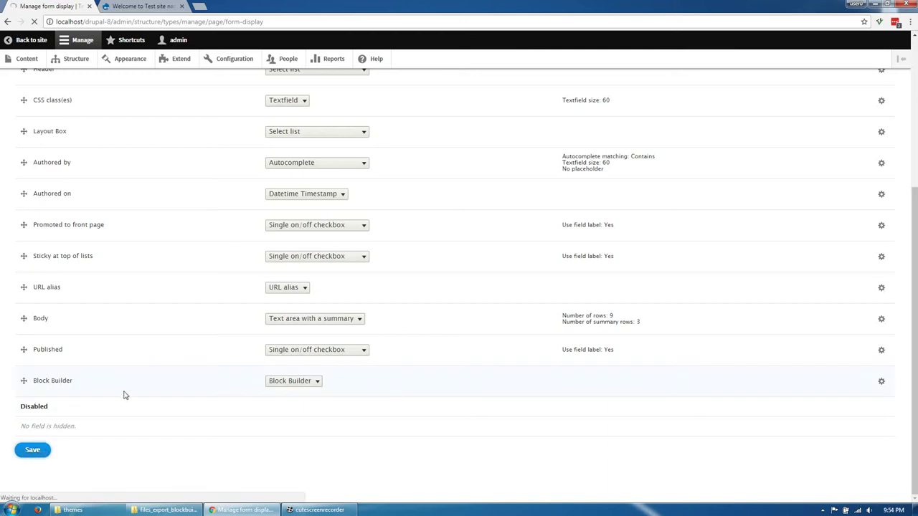
Enable the Block Builder field in the Basic page's default display, hide its label, and save
click(244, 119)
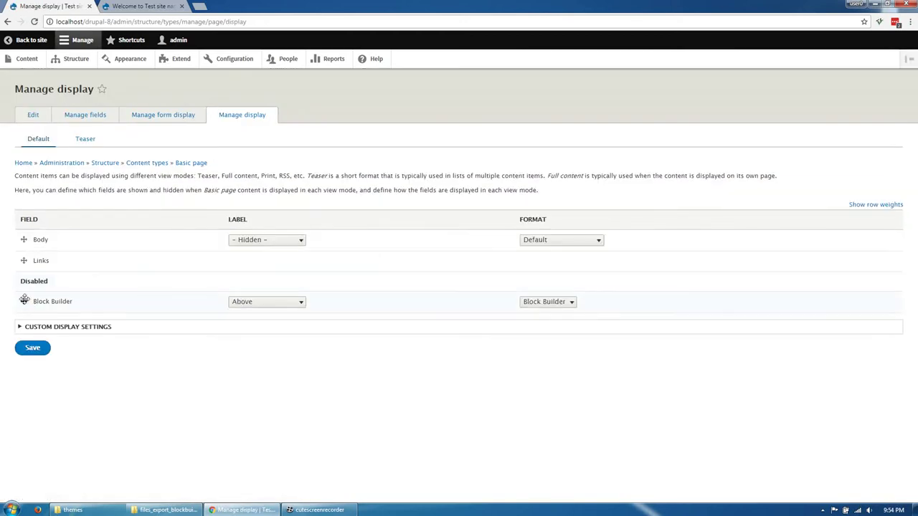
drag(24, 300, 26, 283)
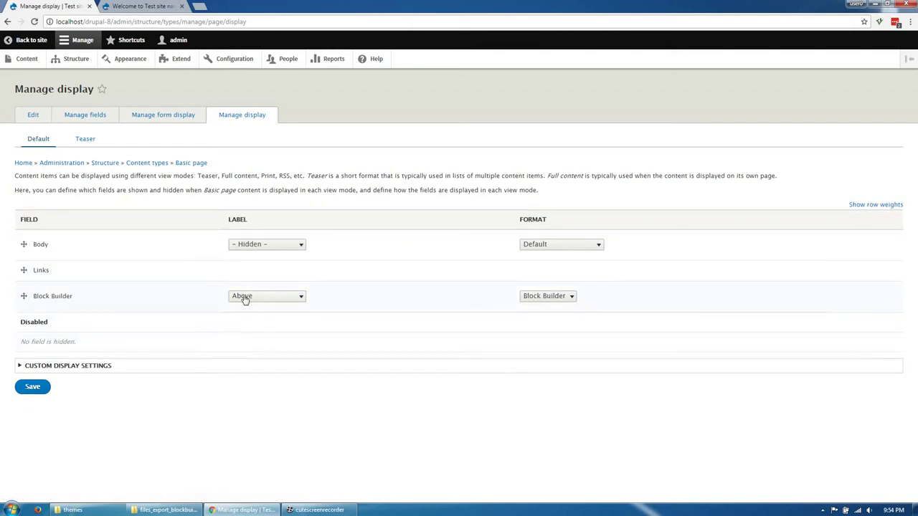
click(243, 299)
click(244, 329)
click(32, 387)
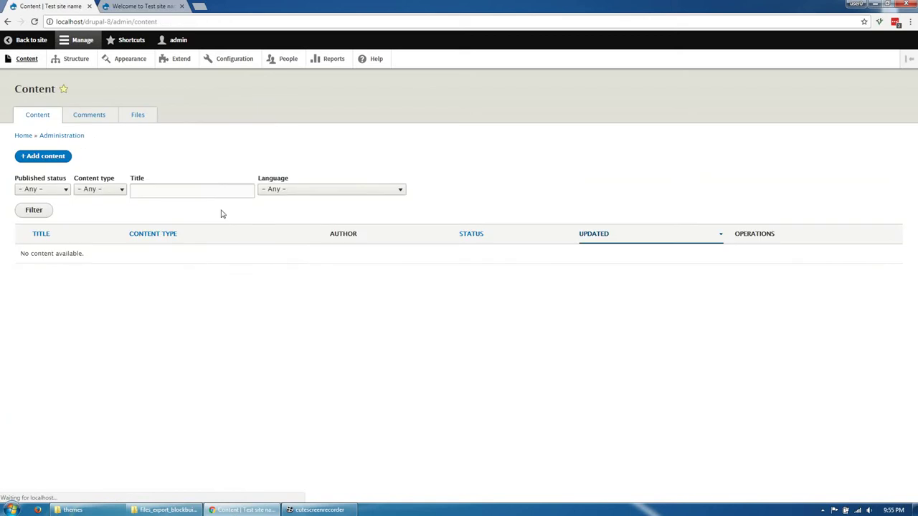
Start a new Basic page content item with the title "Home 1"
click(51, 158)
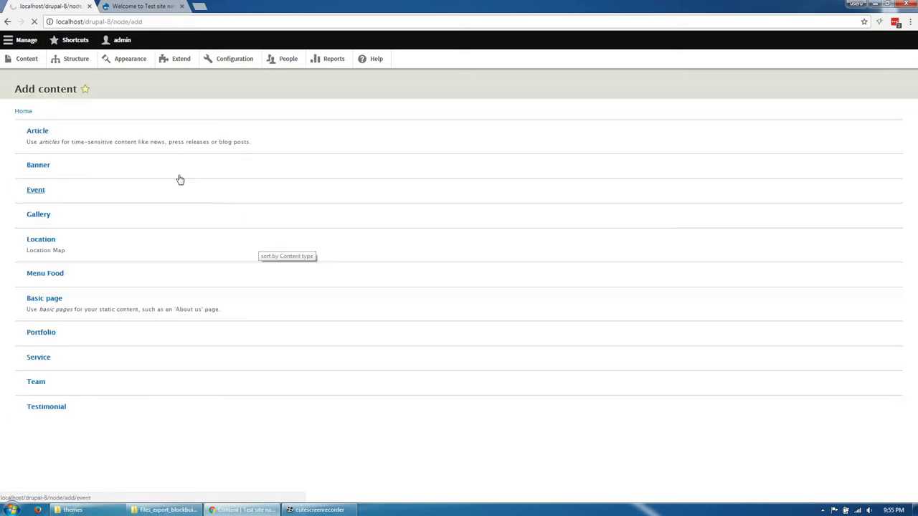
click(45, 299)
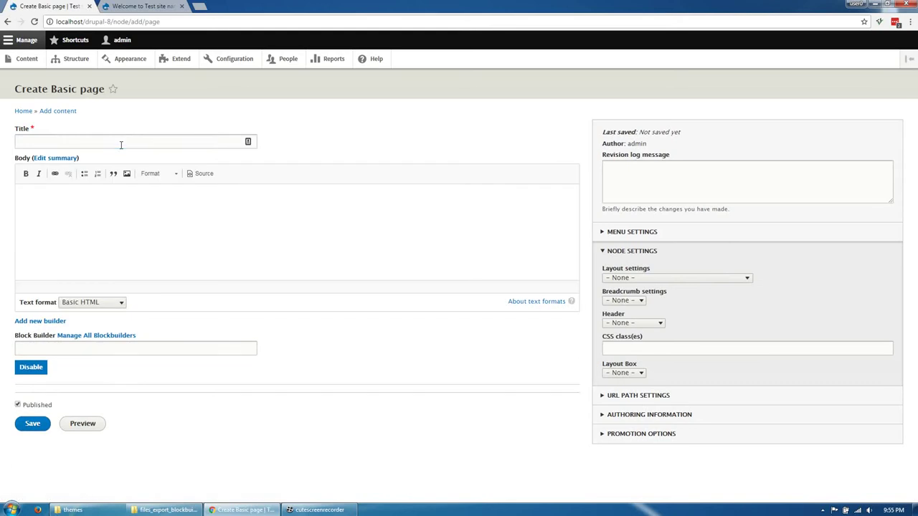
click(121, 144)
text(Home 1)
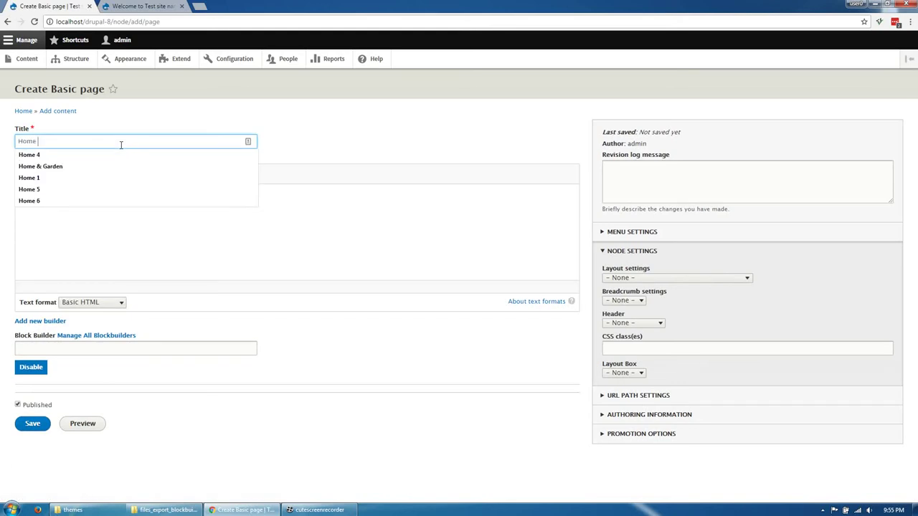
click(106, 254)
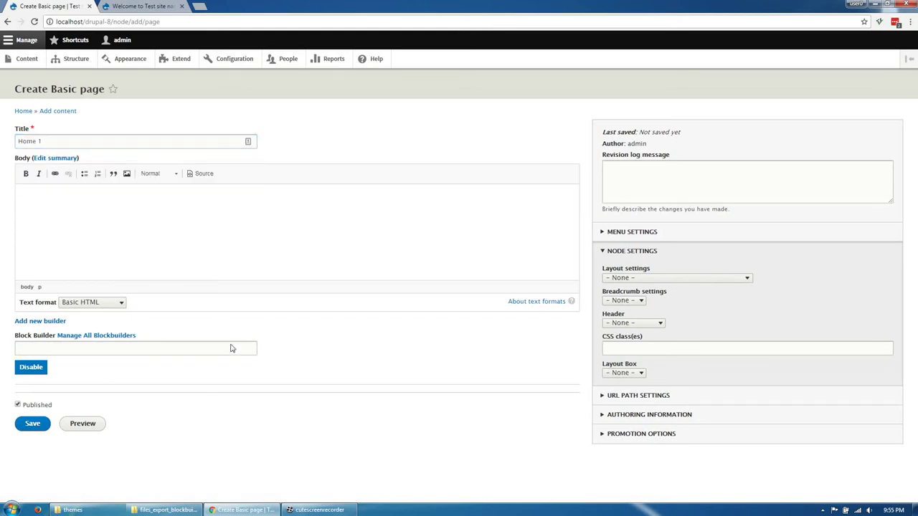
Add a new block builder titled "Home Page" with the machine name home_page to the page
click(62, 321)
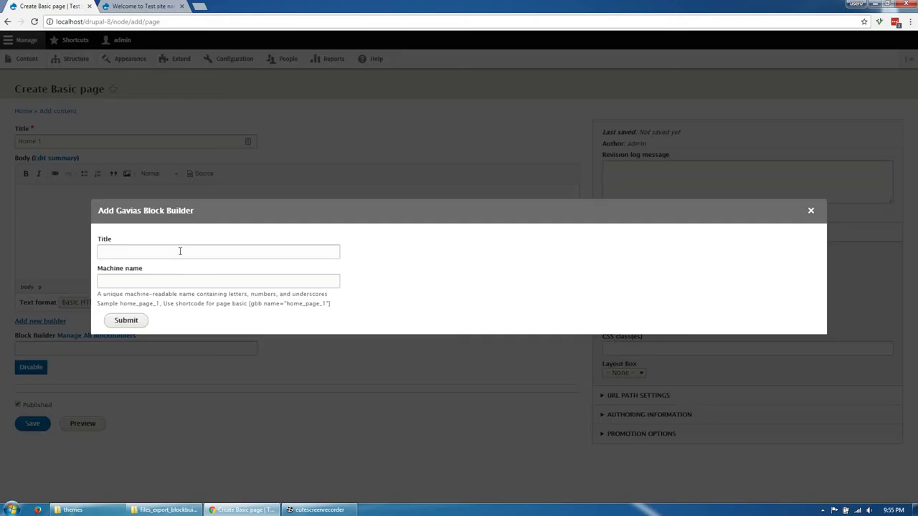
click(179, 248)
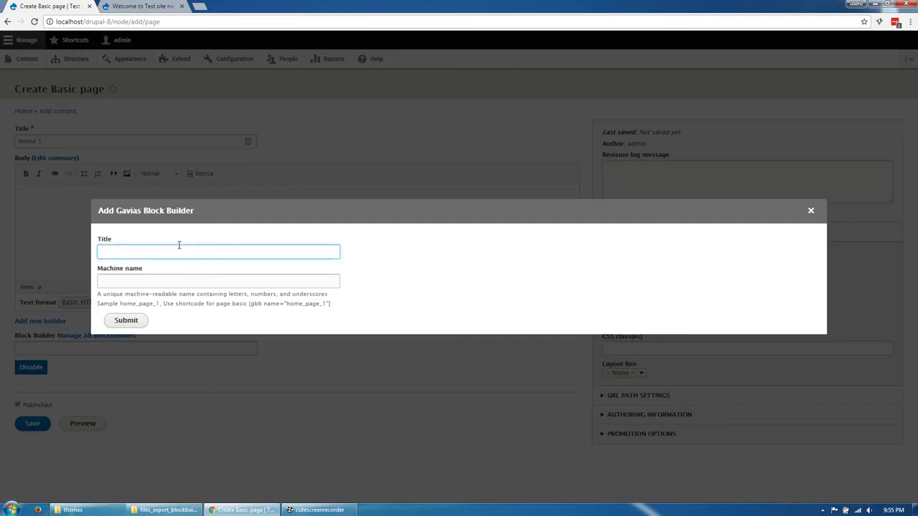
text(Home Page)
key(Tab)
text(ho)
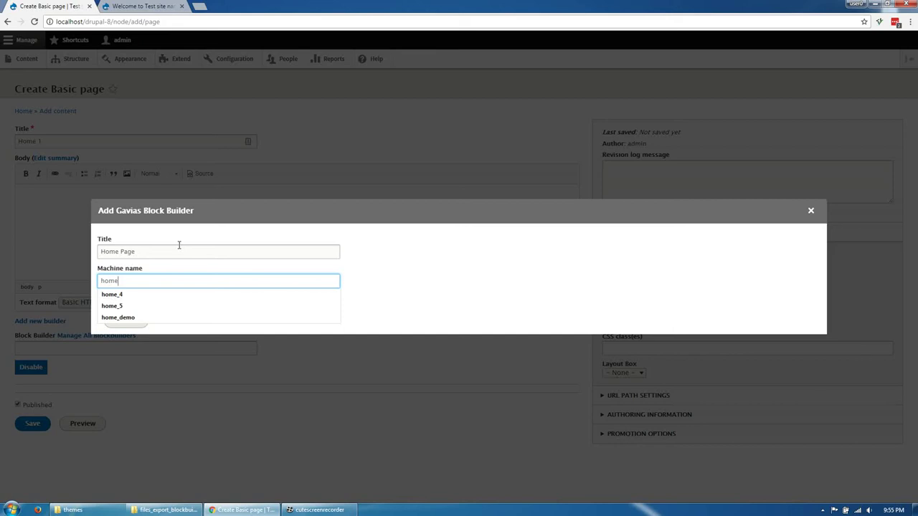
text(me_page)
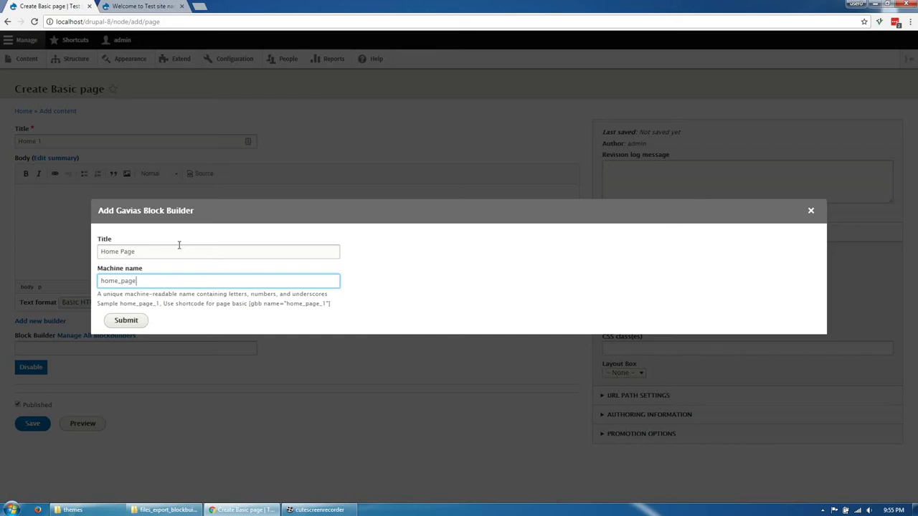
click(115, 322)
Change the Basic page's title to "Home Page"
drag(38, 141, 83, 136)
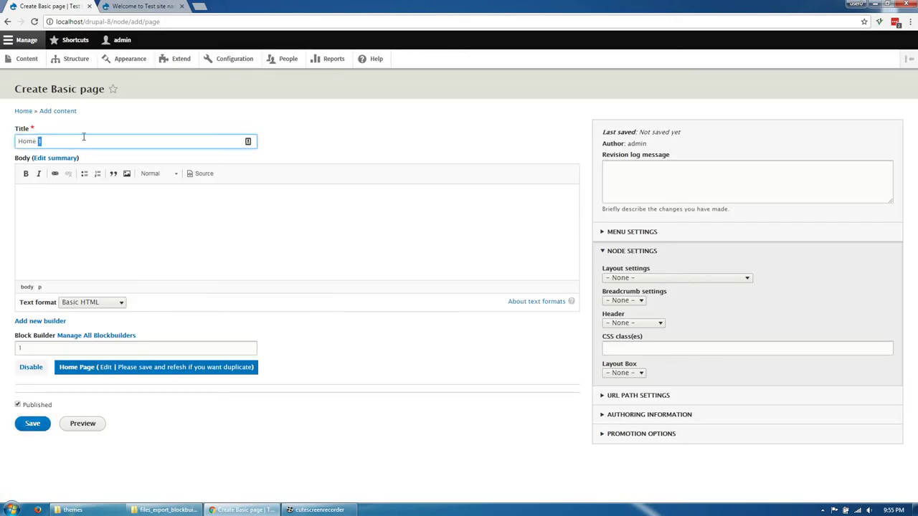
text(Page)
click(191, 436)
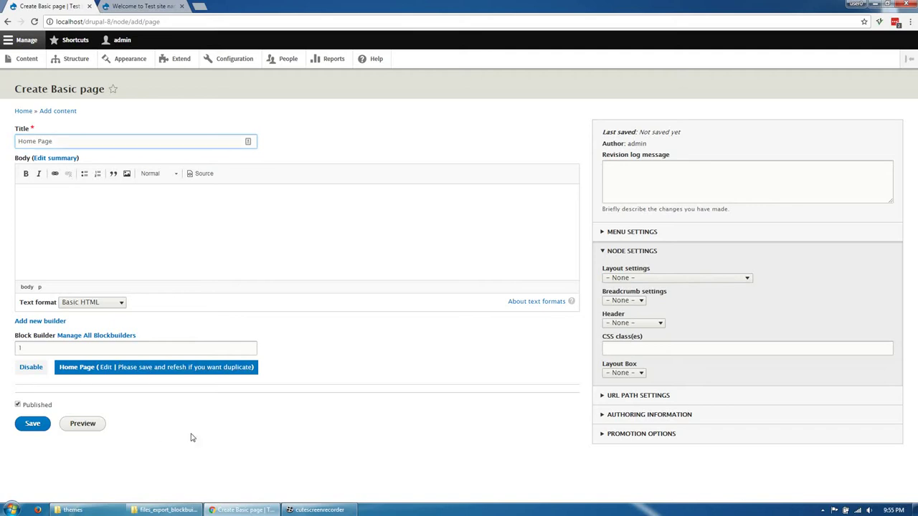
Save the new page, reopen it for editing, and import home-1.txt from the files_export_blockbuilder folder into its Home Page builder
click(39, 427)
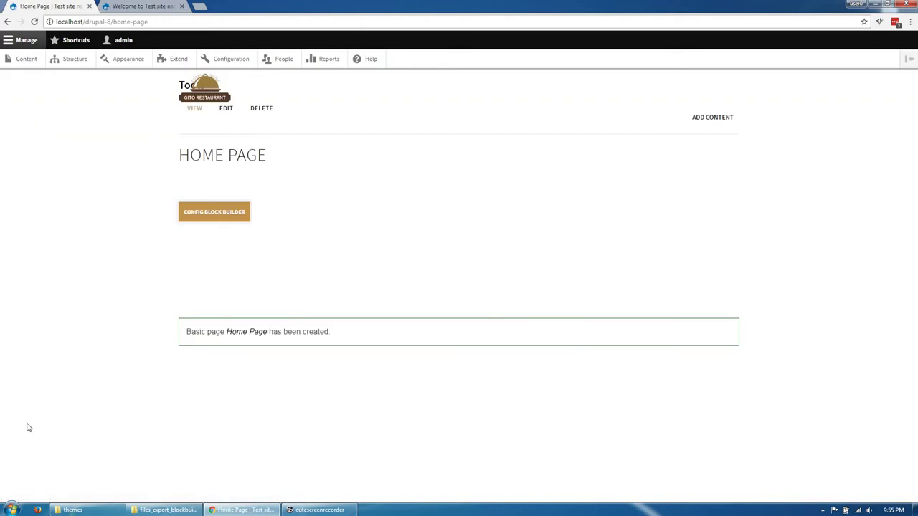
click(233, 111)
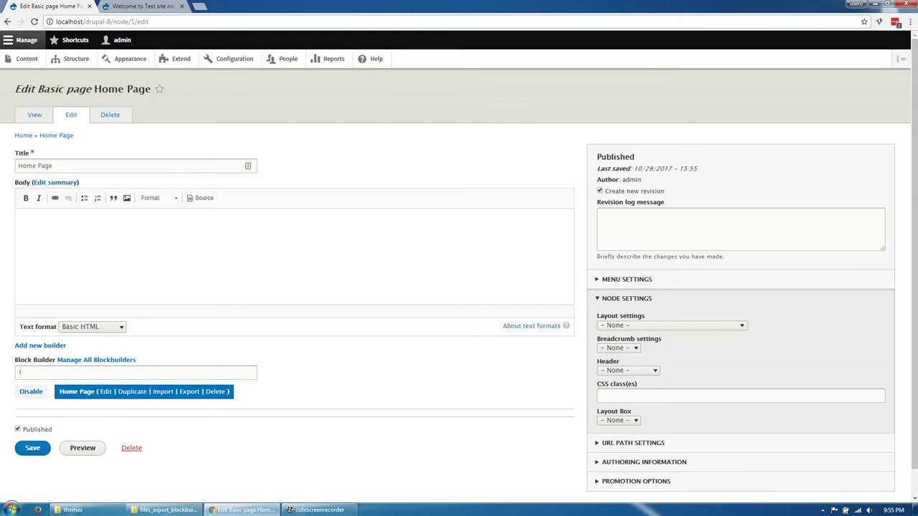
click(157, 396)
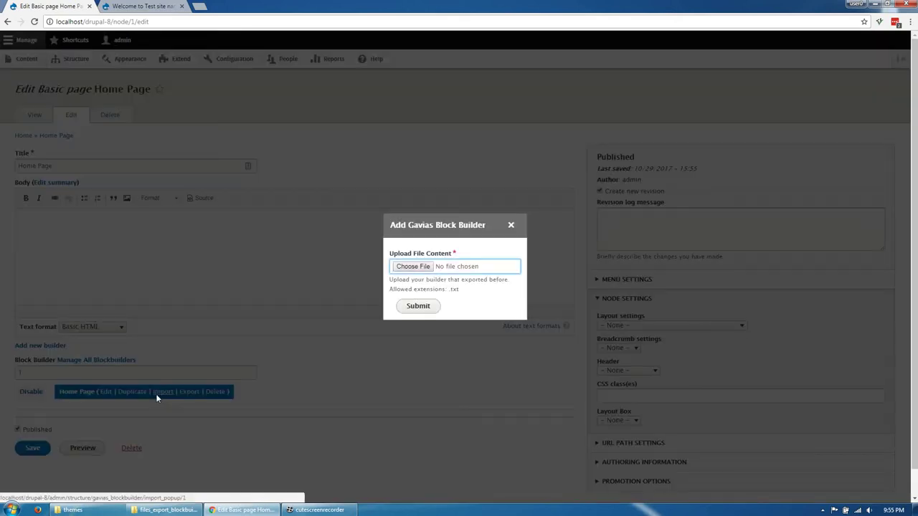
click(410, 266)
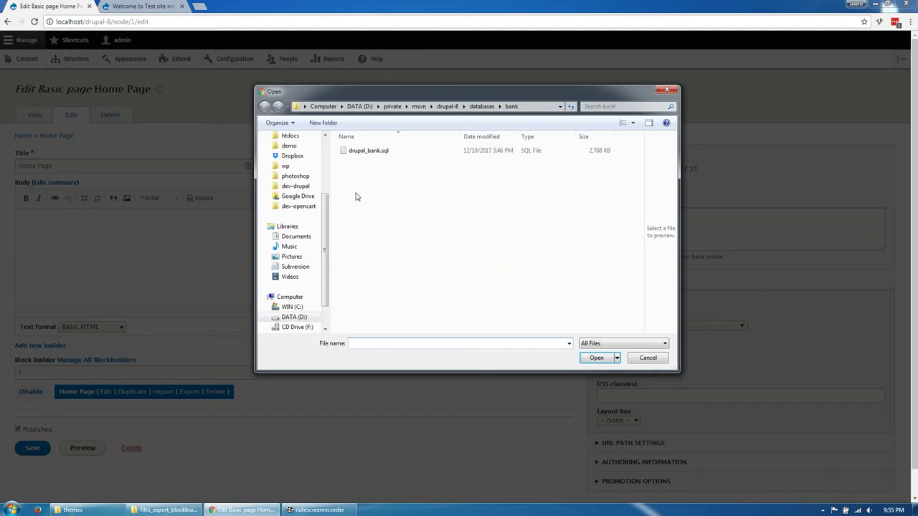
scroll(284, 187, up, 3)
click(291, 150)
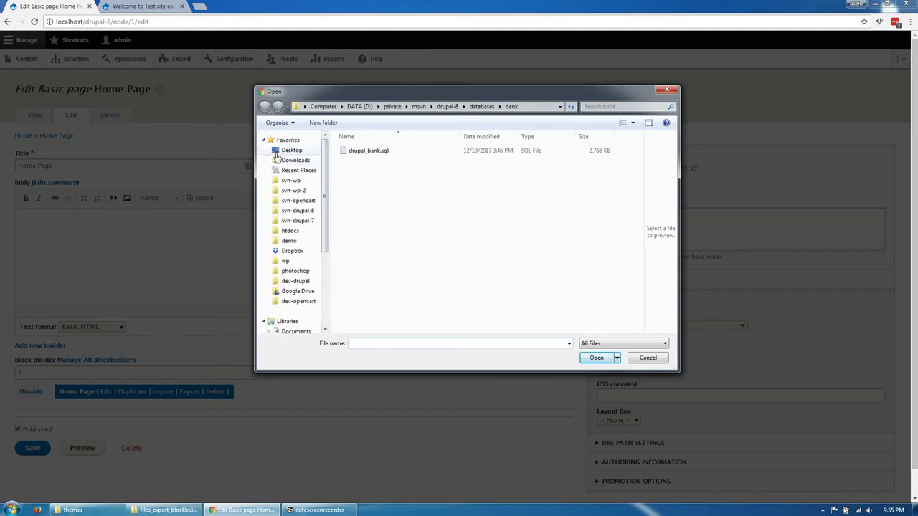
double_click(378, 222)
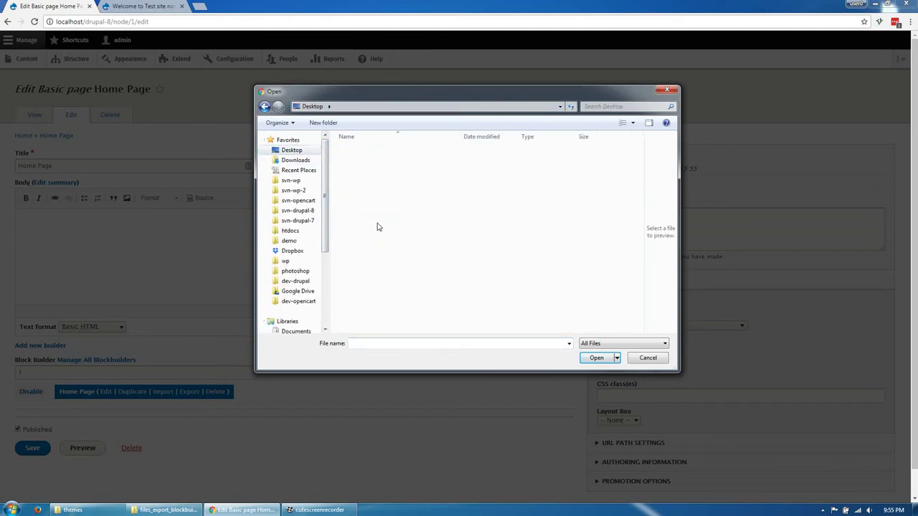
double_click(360, 161)
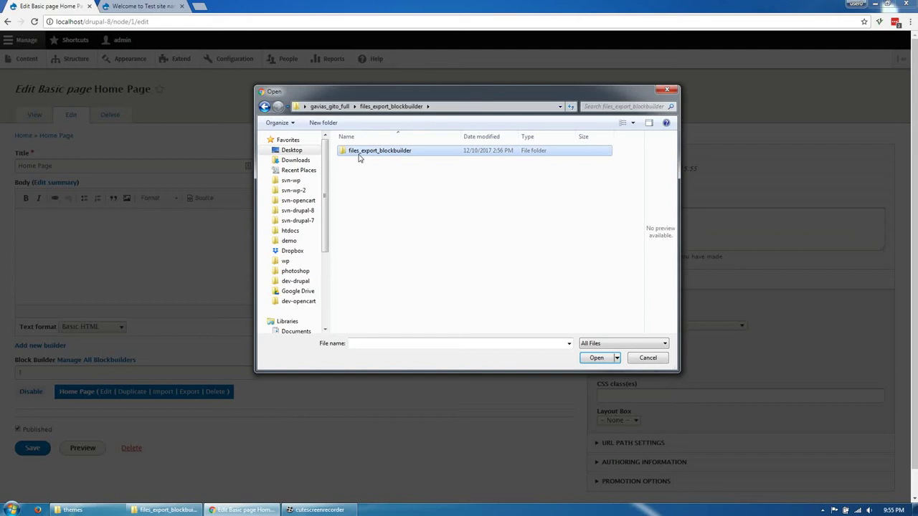
double_click(360, 154)
click(371, 162)
double_click(371, 162)
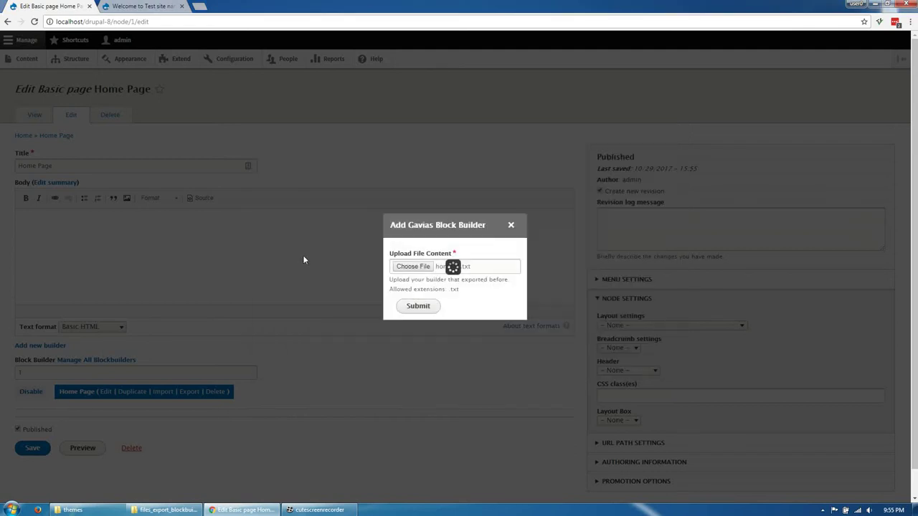
click(410, 307)
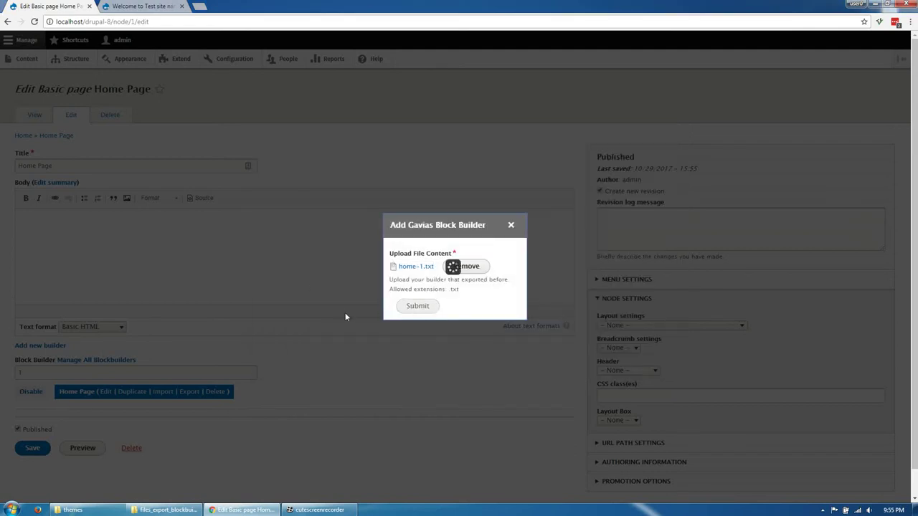
Set the page's layout setting to "Fullwith no sidebar (use for block builder)", leaving the breadcrumb and header settings at None
scroll(330, 347, down, 1)
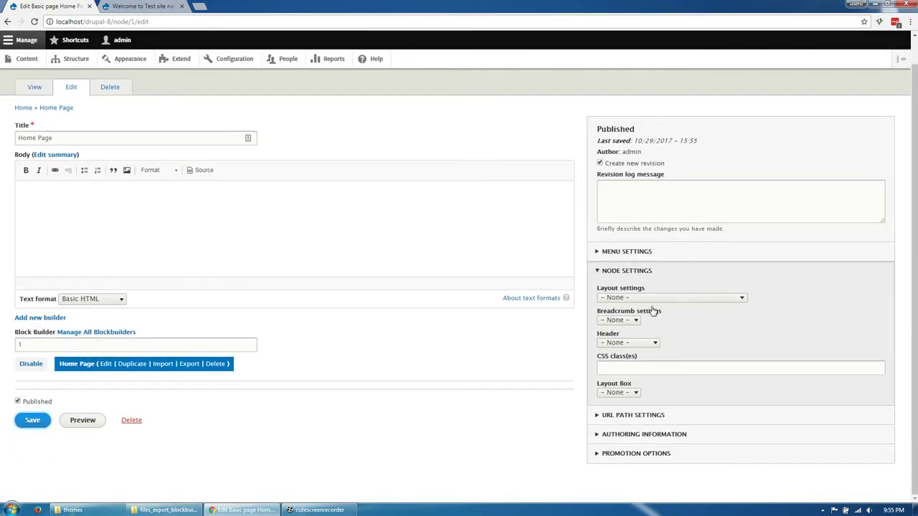
click(654, 298)
click(653, 318)
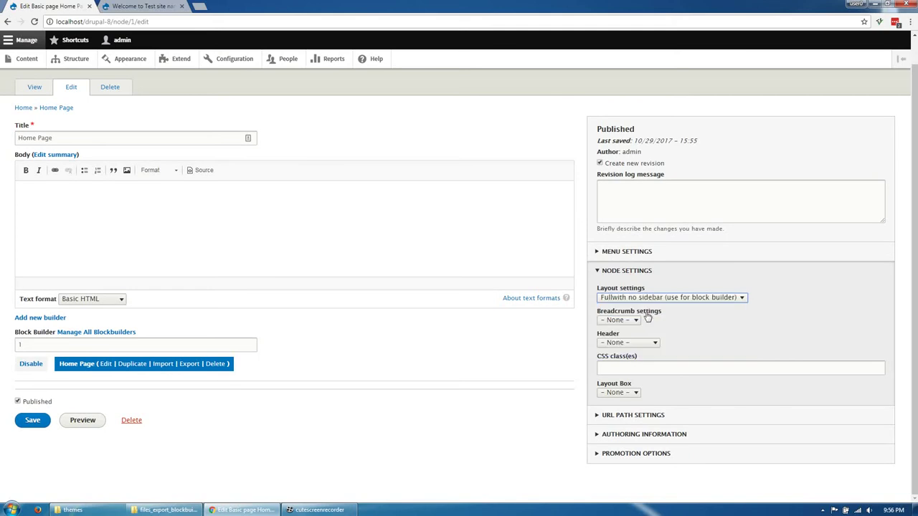
click(626, 321)
click(626, 322)
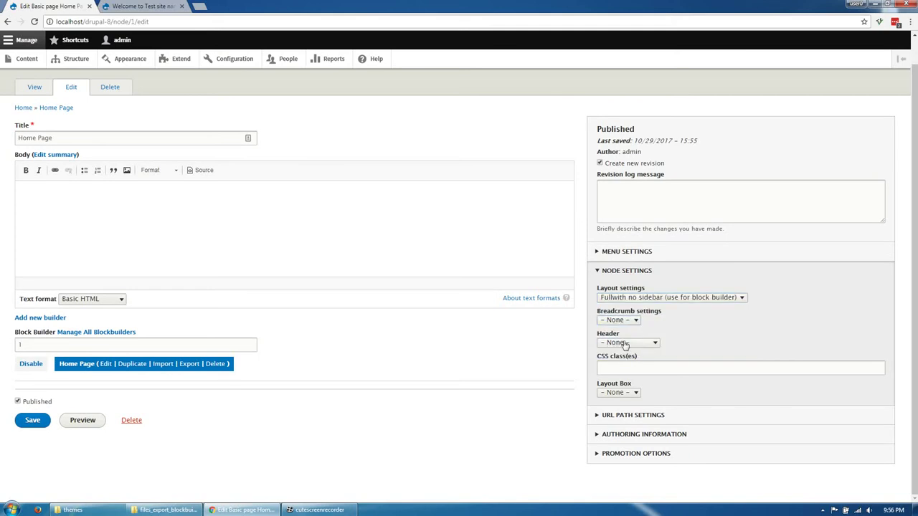
click(623, 343)
click(623, 345)
Give the page the CSS classes "hidden-title footer-black" and save it
click(626, 365)
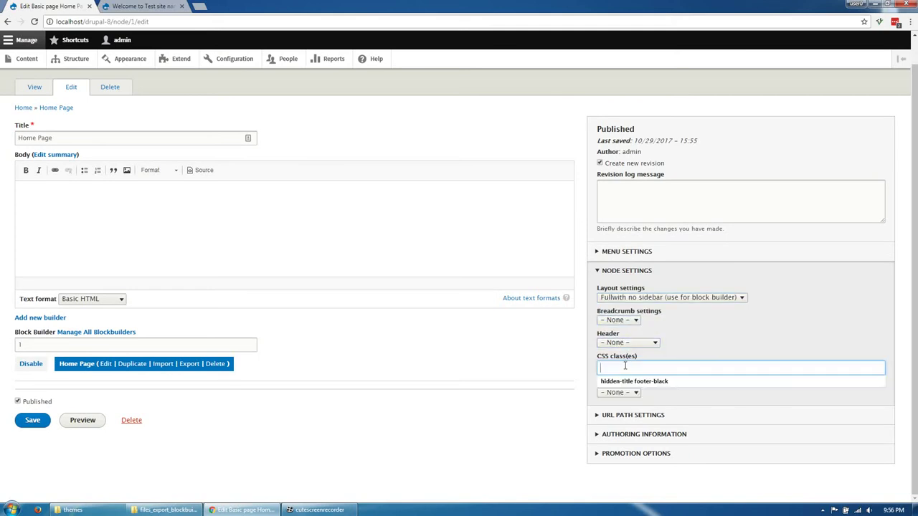
click(616, 383)
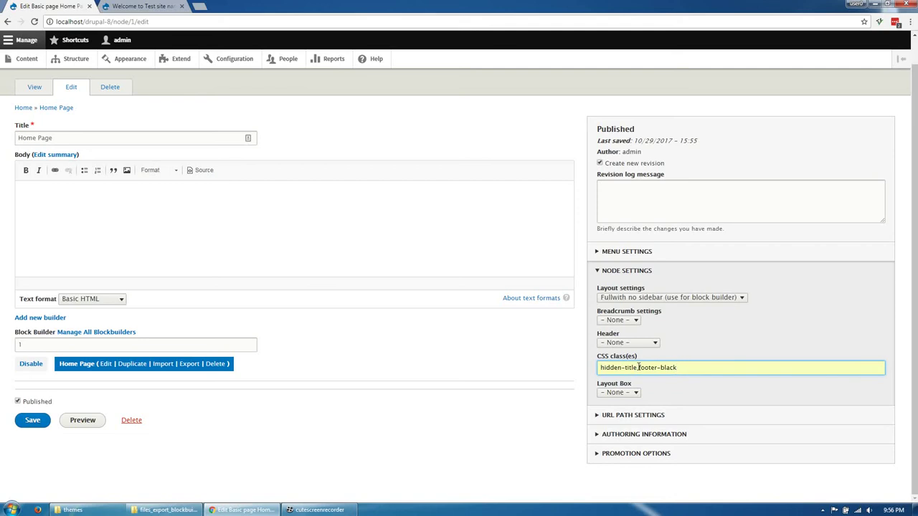
click(682, 367)
click(450, 421)
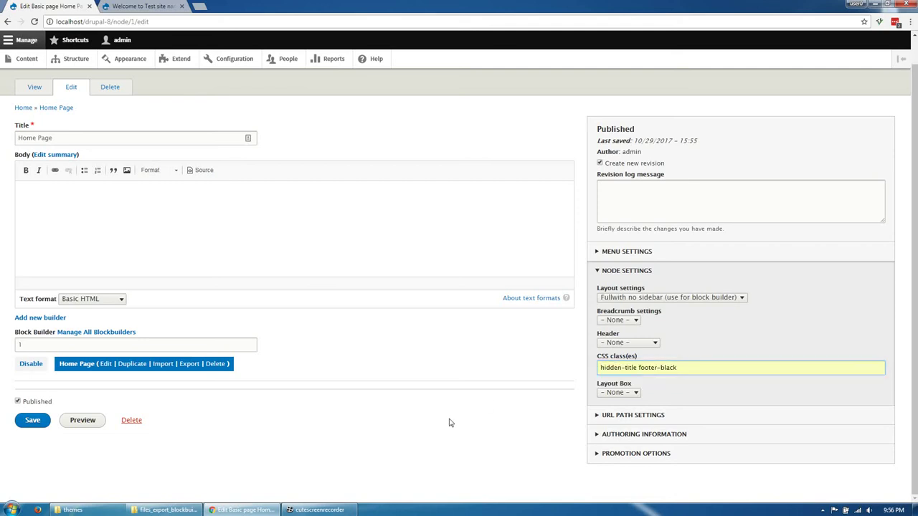
click(32, 423)
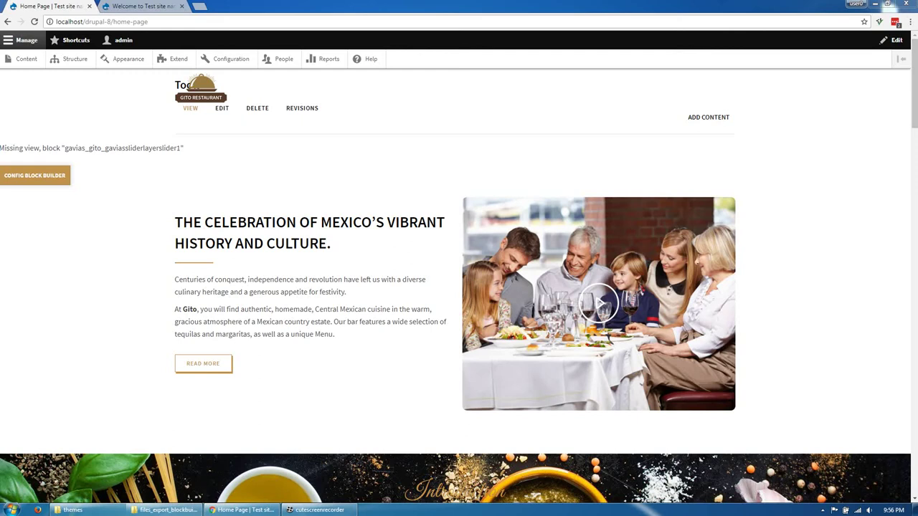
drag(915, 120, 884, 54)
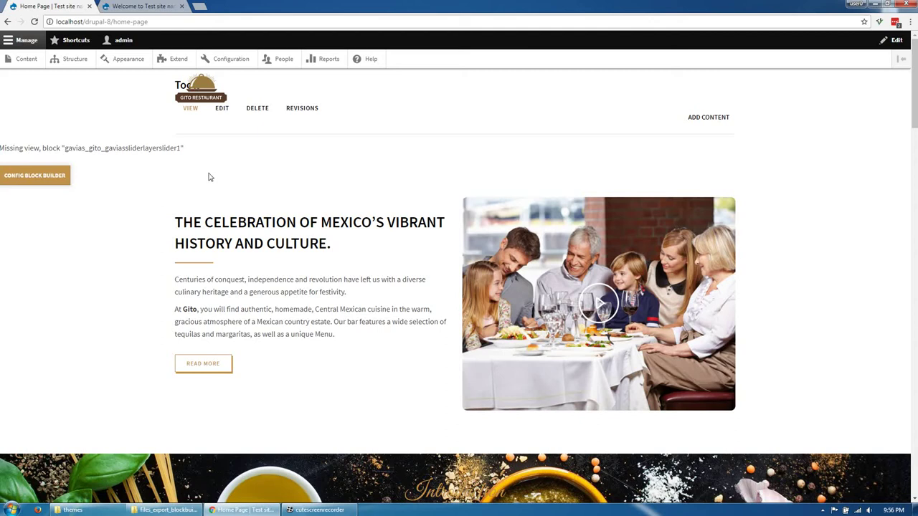
Create a Gavias Slider Layer group titled "Slider main" and save it
click(77, 62)
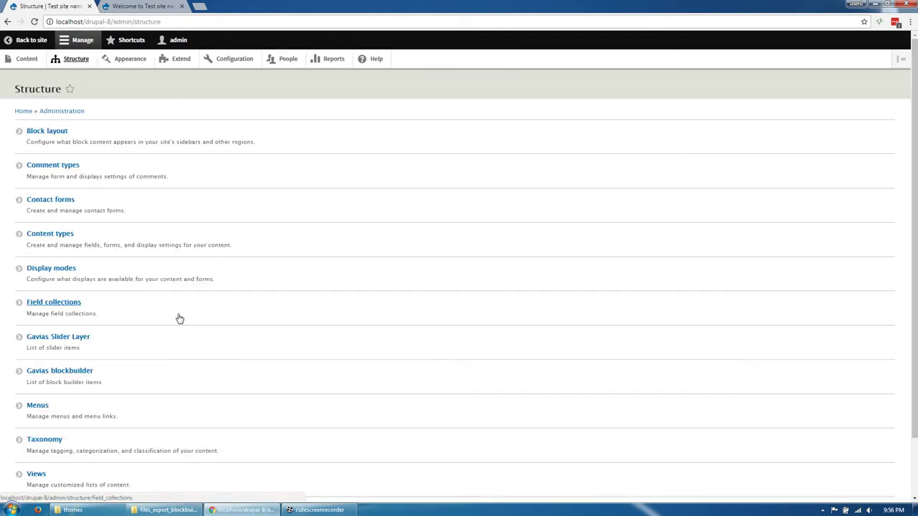
click(58, 344)
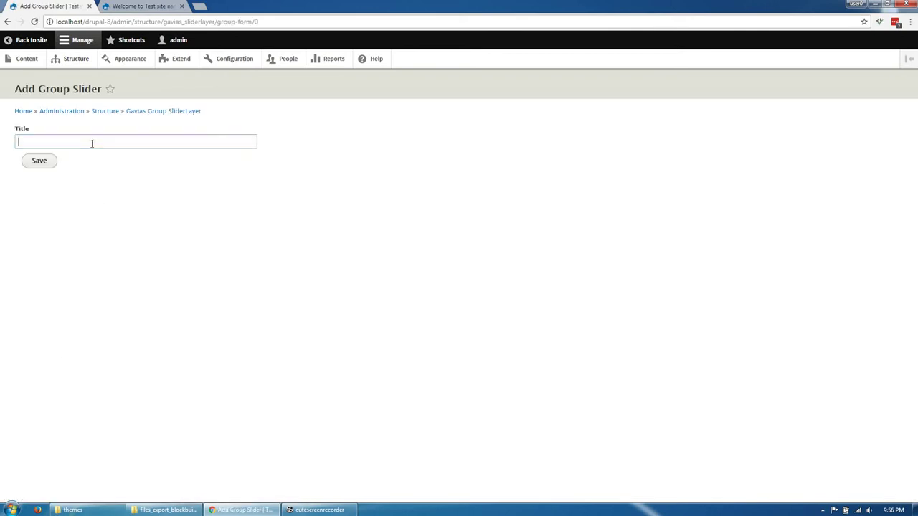
click(91, 142)
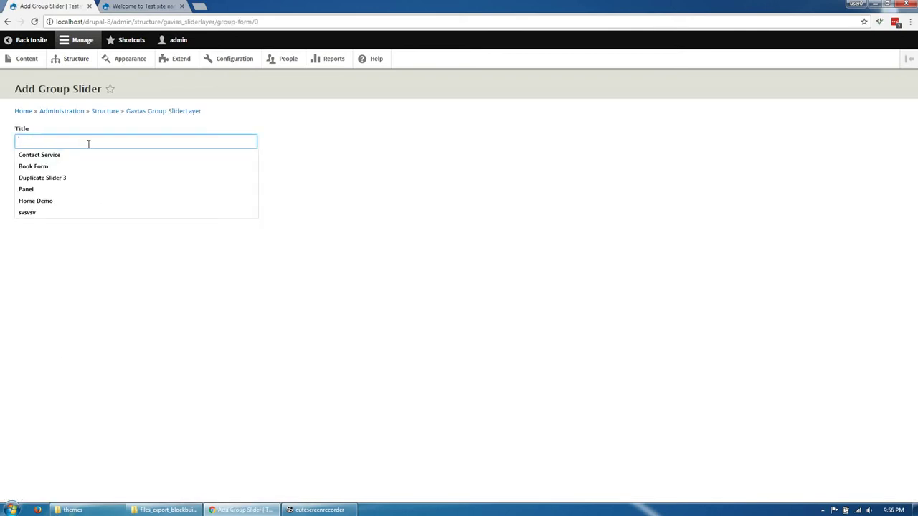
text(Slider )
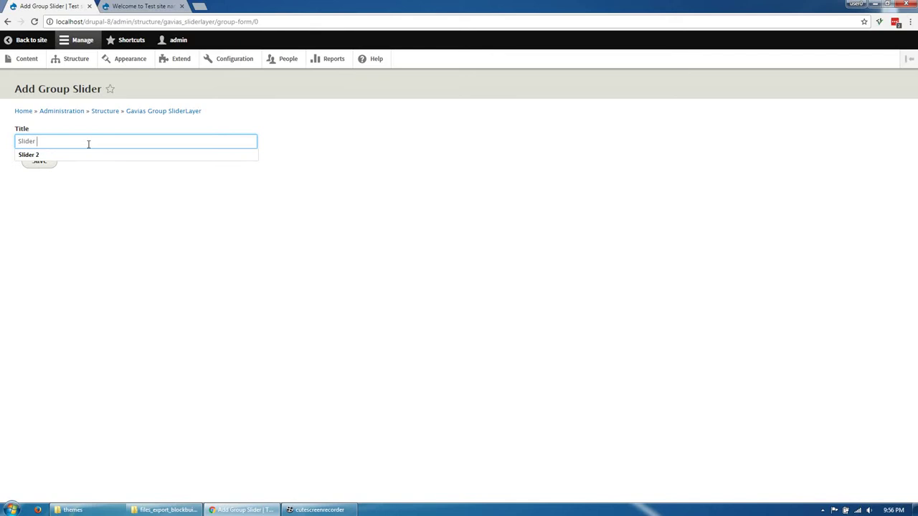
text(main)
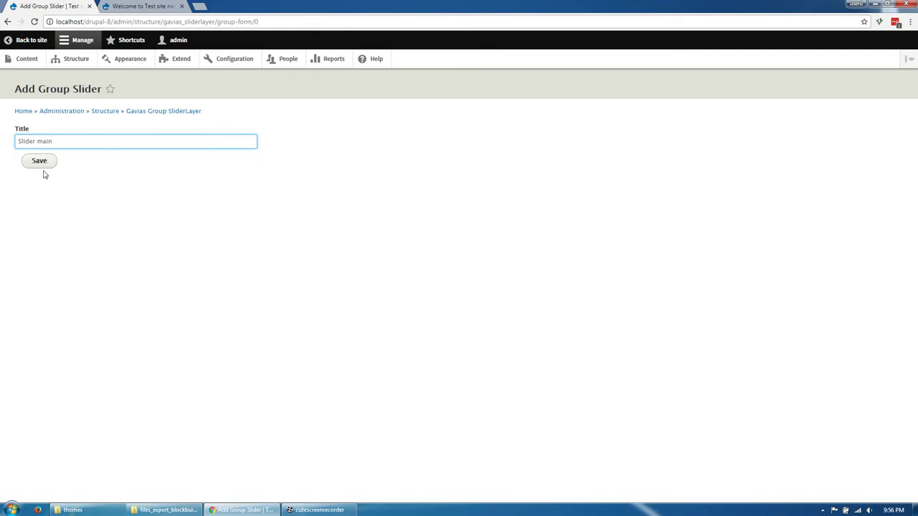
click(44, 162)
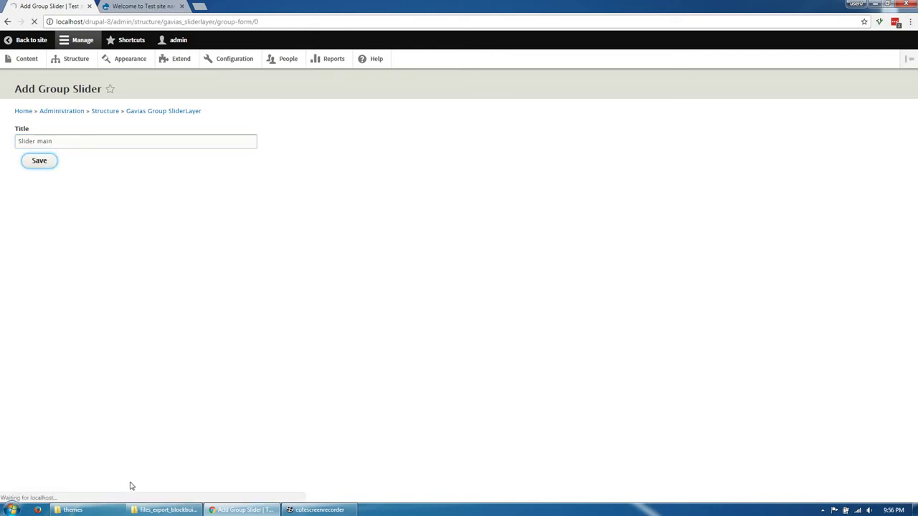
In the gavias_gito_full folder, extract files_export_sliderlayer.zip into its own files_export_sliderlayer folder
mouse_move(154, 511)
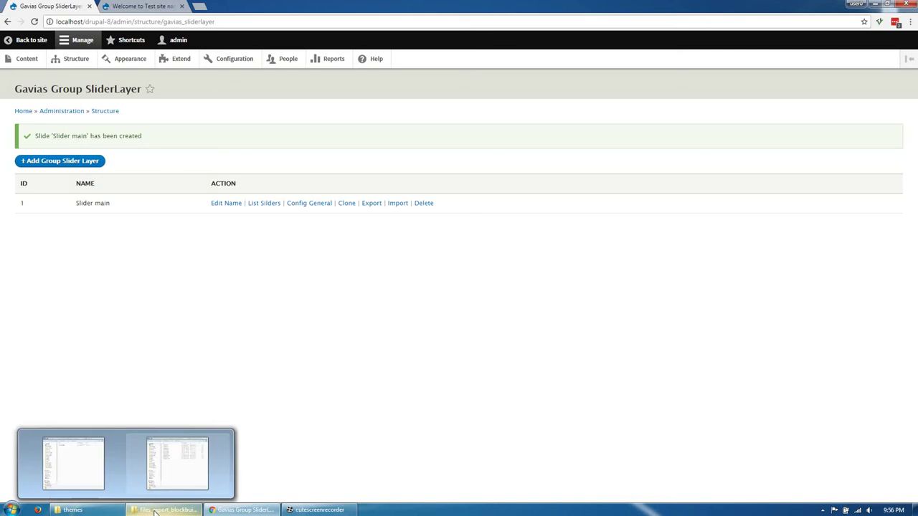
click(177, 463)
click(147, 113)
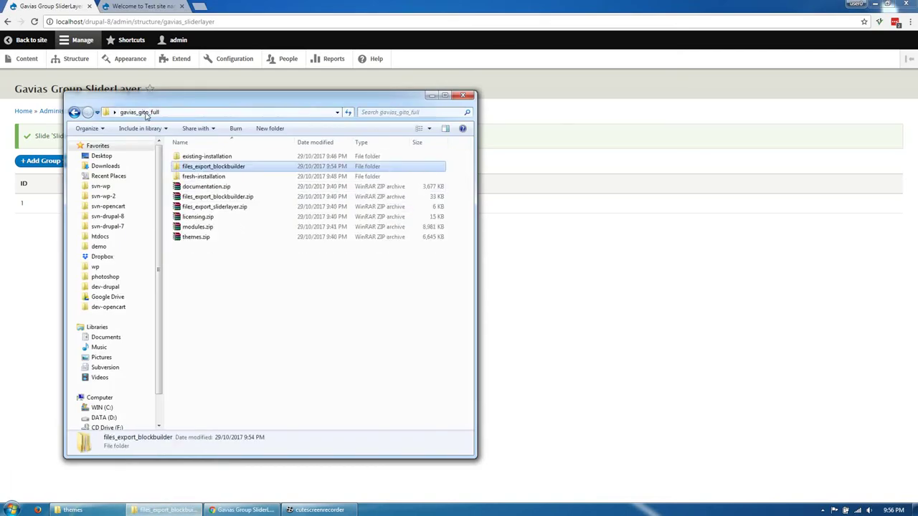
click(219, 208)
right_click(230, 209)
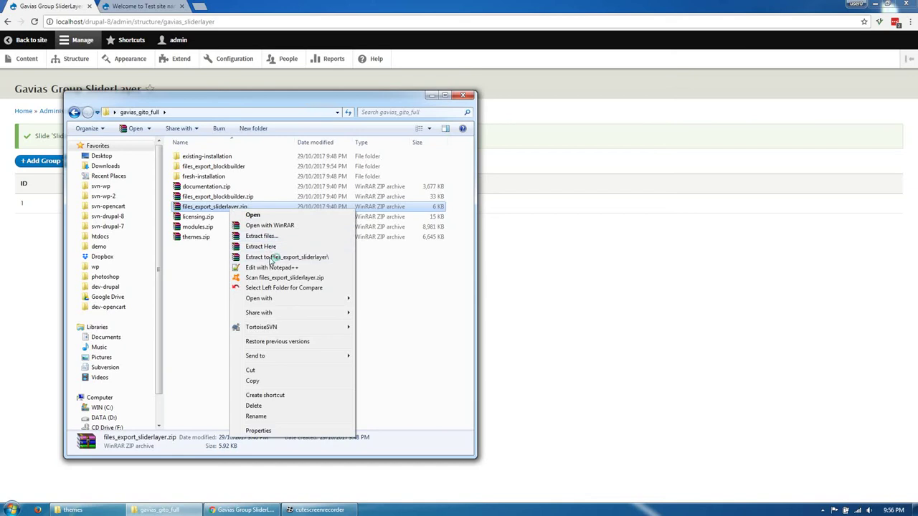
click(288, 257)
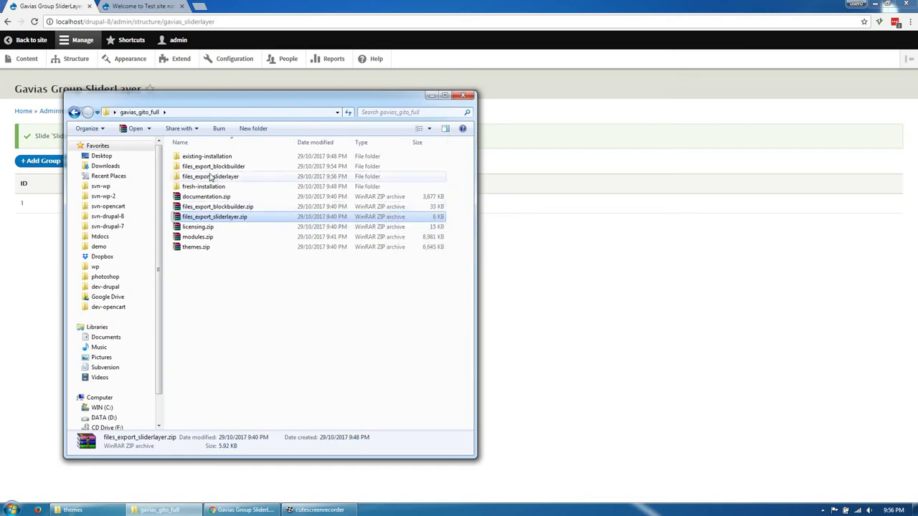
click(226, 177)
Back in the browser, import slider-main.txt from the extracted files_export_sliderlayer folder into the Slider main group and save
click(541, 273)
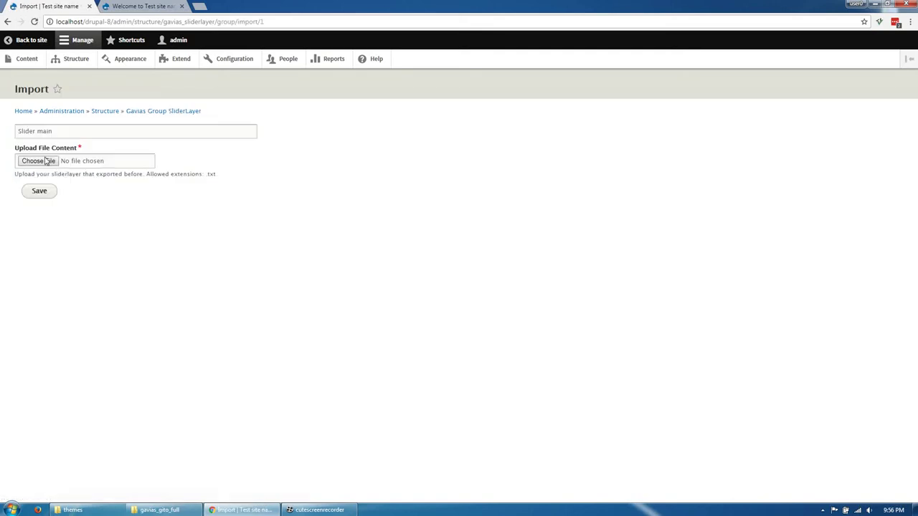
click(45, 160)
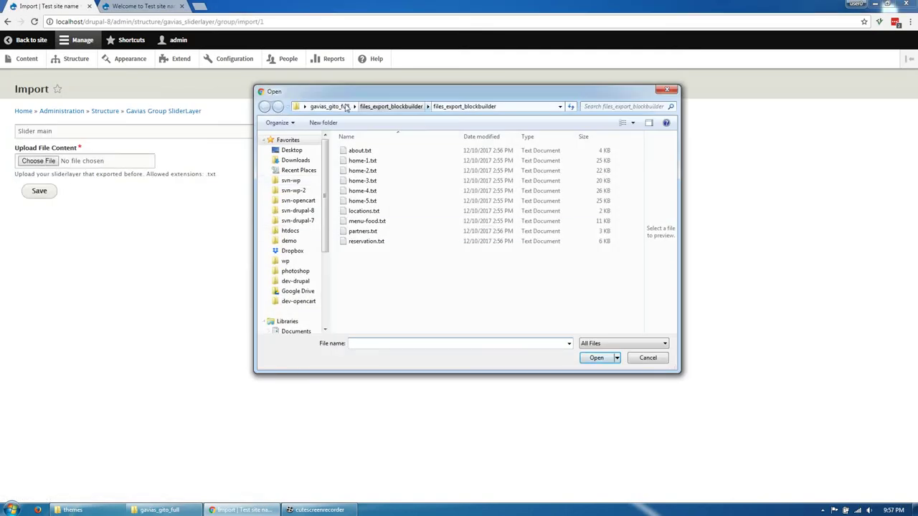
click(346, 107)
double_click(391, 170)
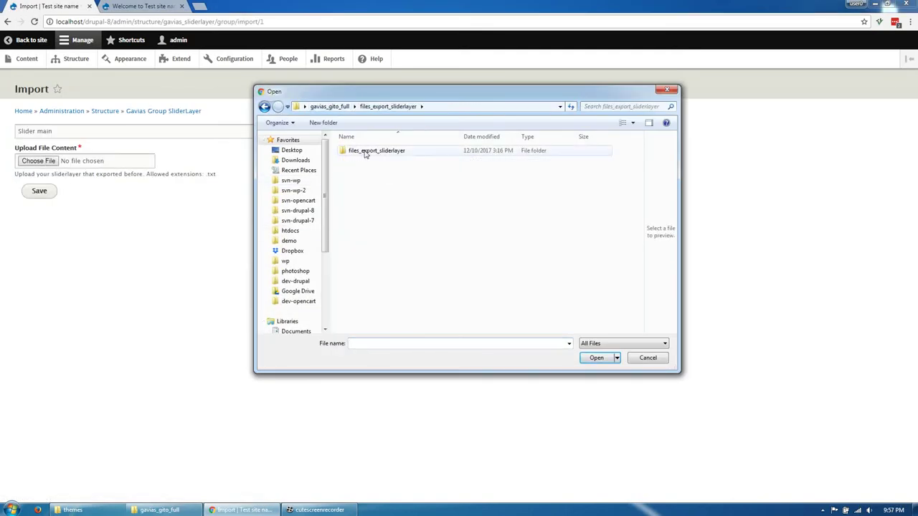
double_click(369, 151)
double_click(367, 152)
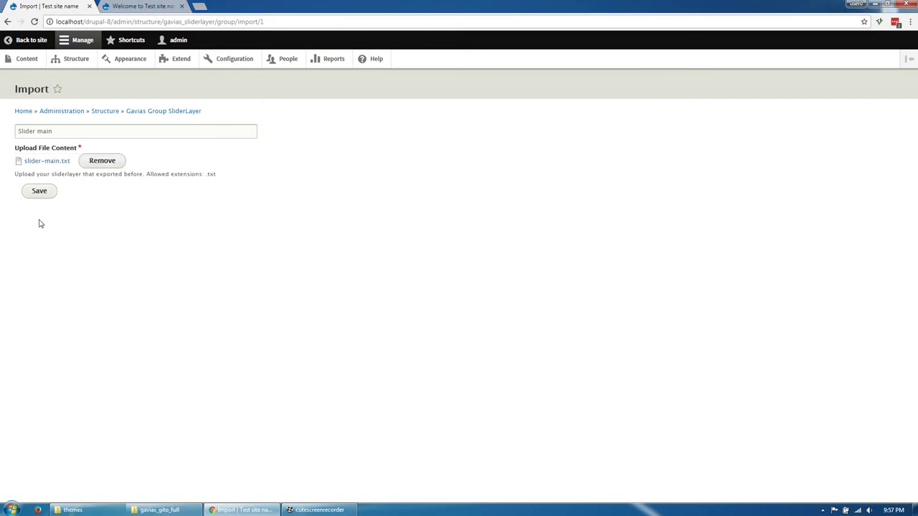
click(40, 192)
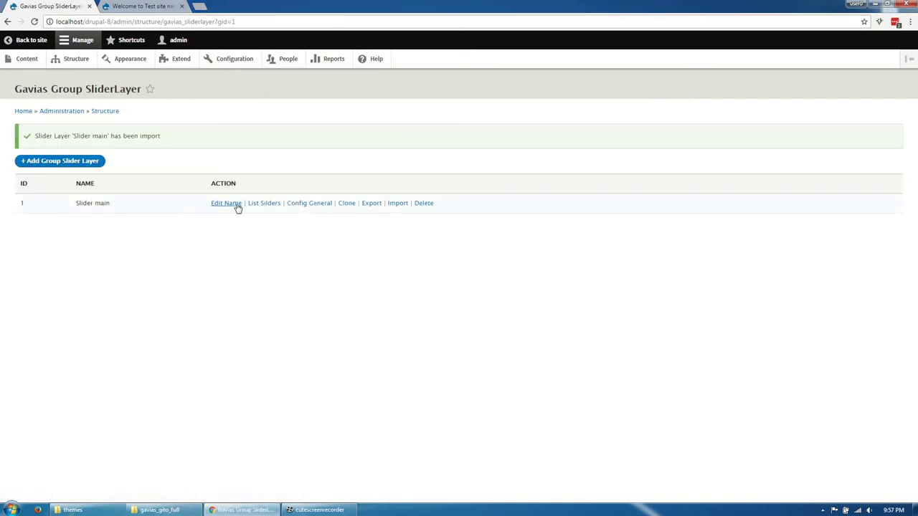
Place the Gavias SliderLayer - Slider main block in the Other region of the block layout with its title hidden
click(75, 60)
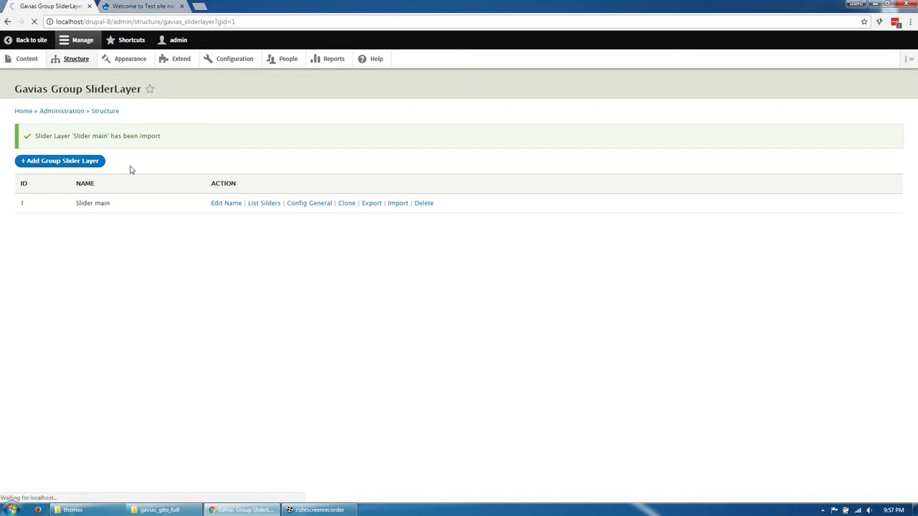
click(54, 303)
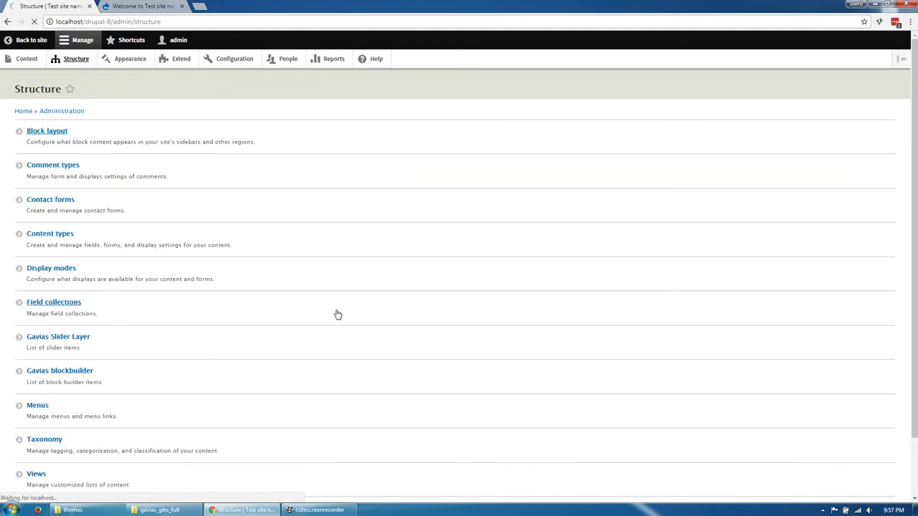
scroll(336, 314, down, 20)
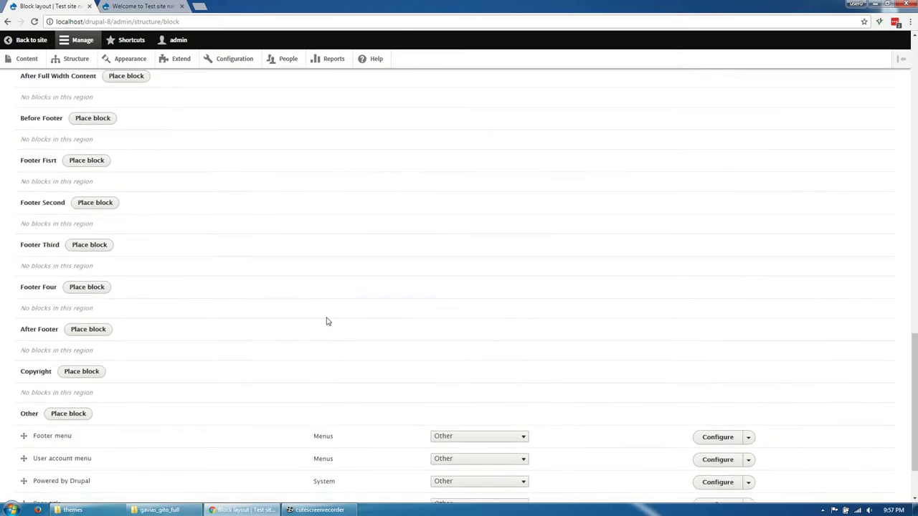
click(69, 336)
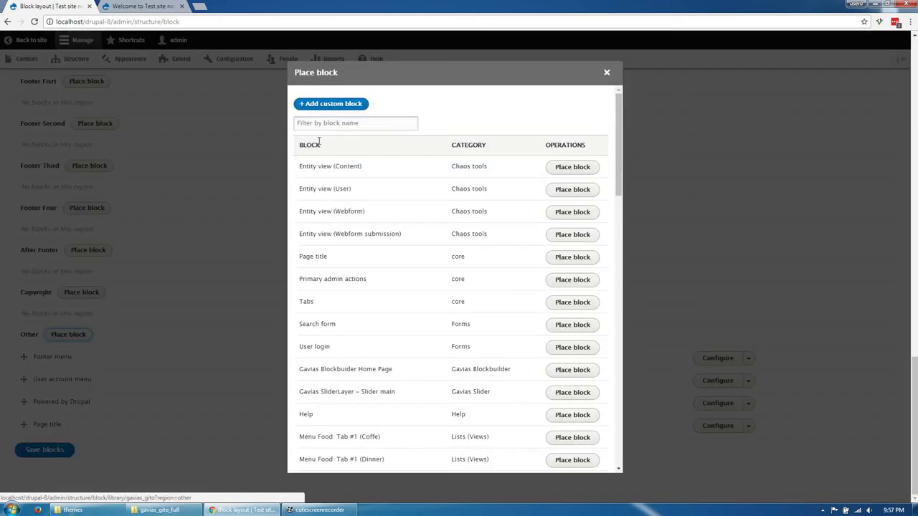
click(331, 123)
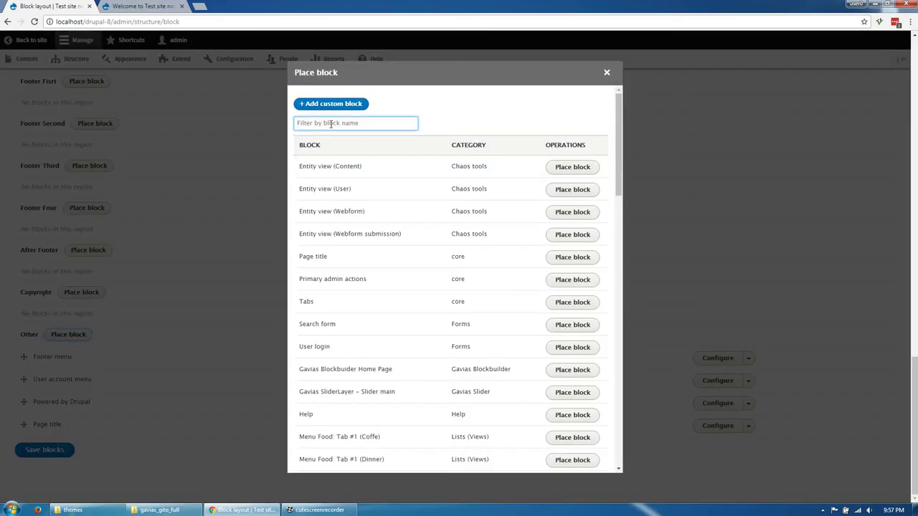
text(sli)
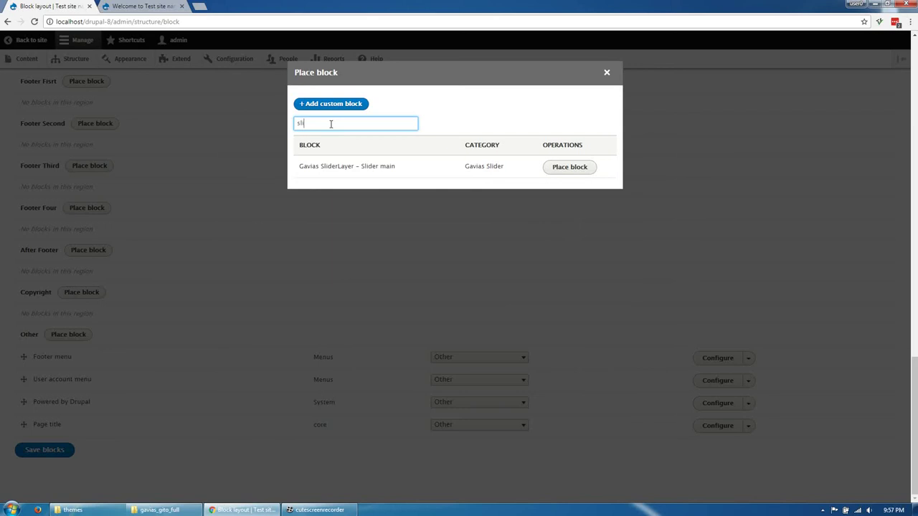
click(569, 167)
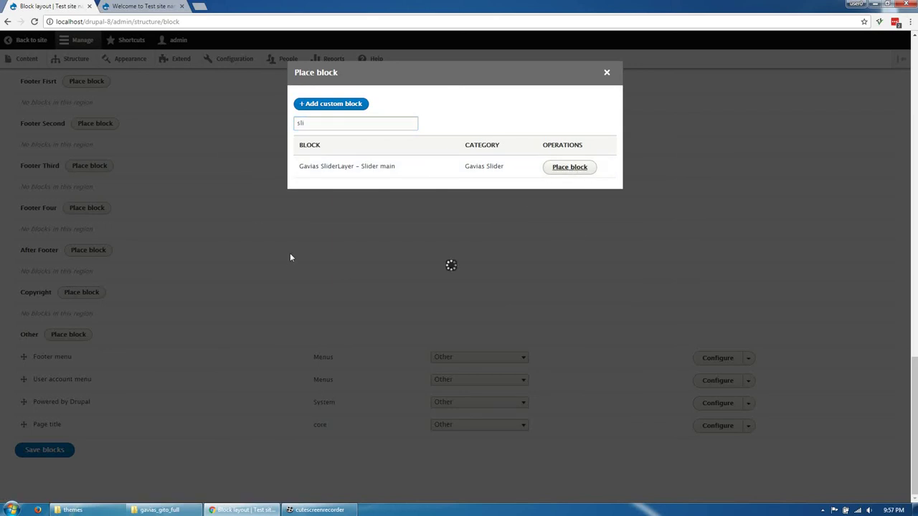
click(319, 166)
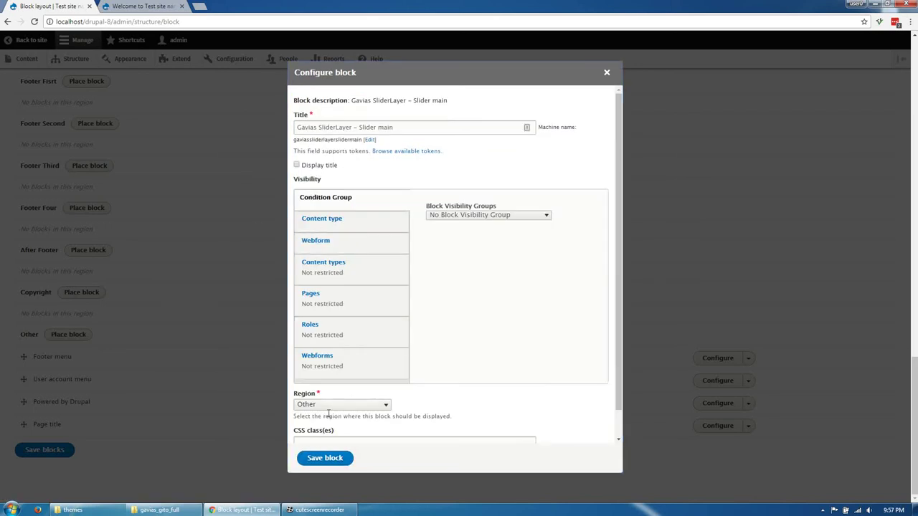
click(324, 458)
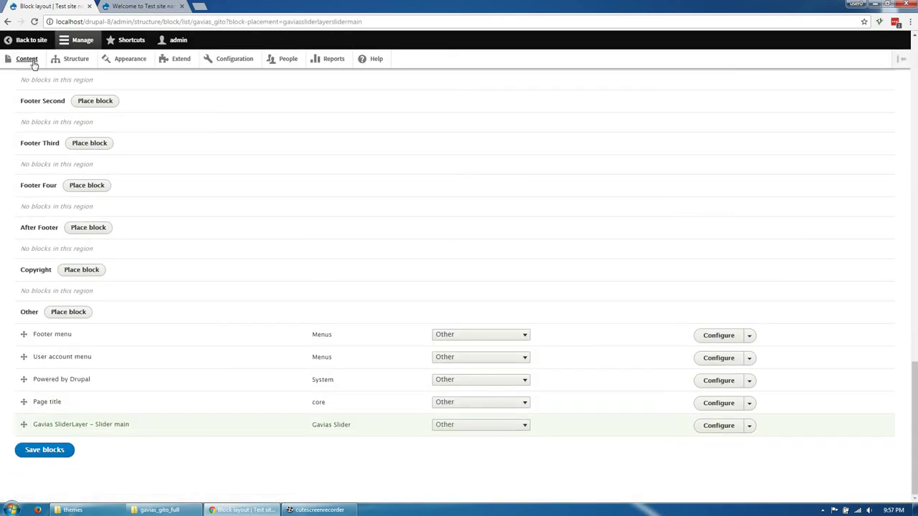
In the Home Page's block builder, set the Slider #1 element's Drupal block to Gavias SliderLayer – Slider main and save the builder
click(31, 63)
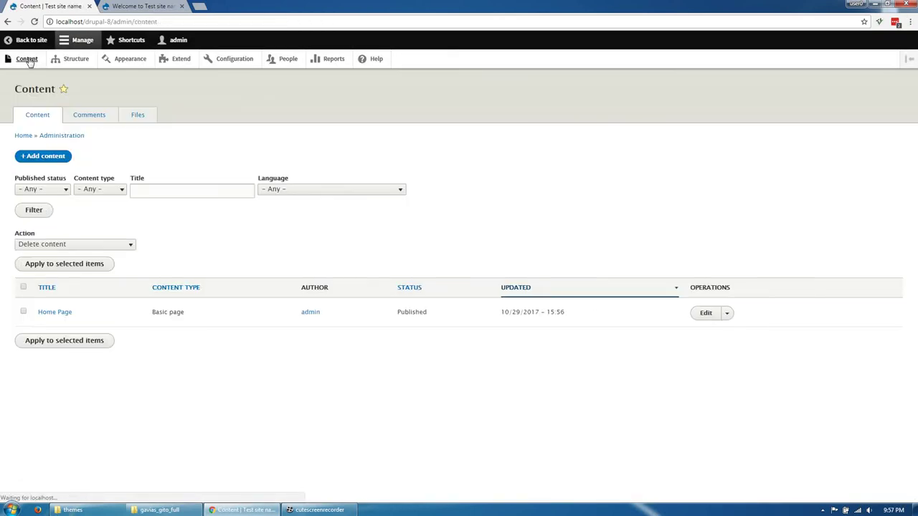
click(701, 312)
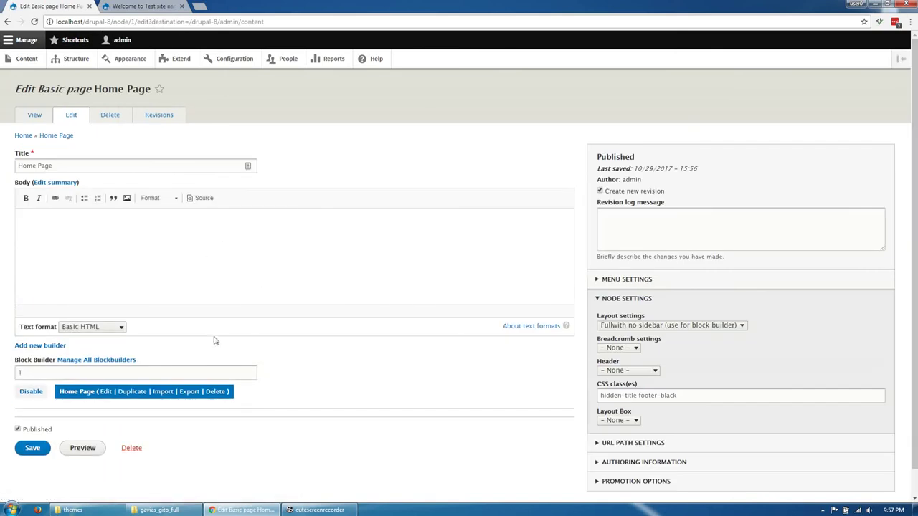
click(107, 392)
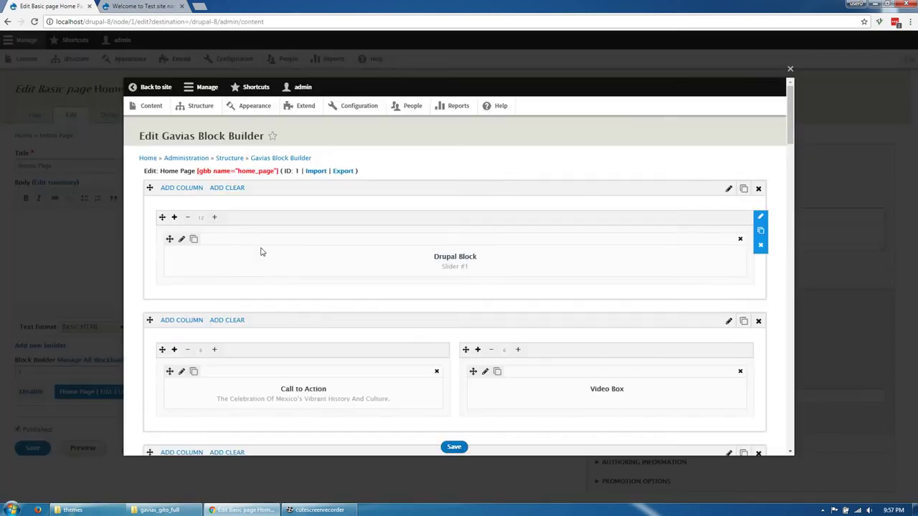
click(181, 198)
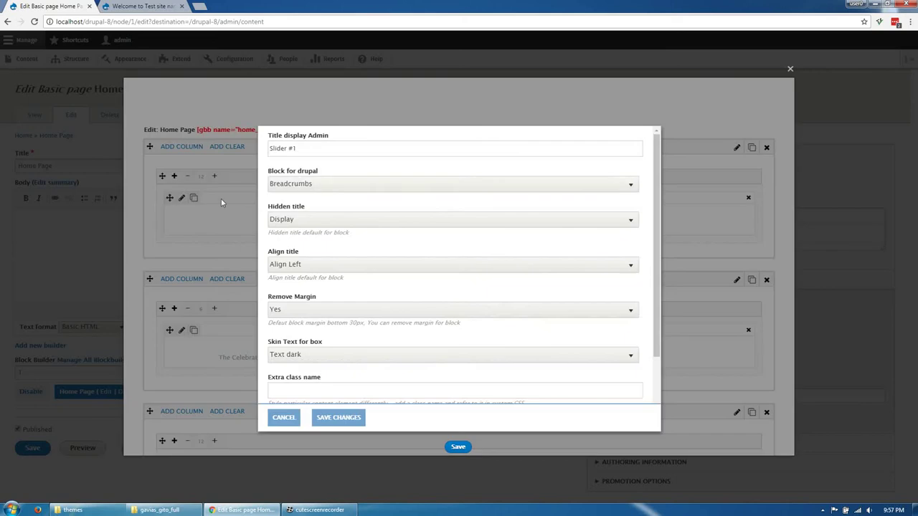
click(308, 184)
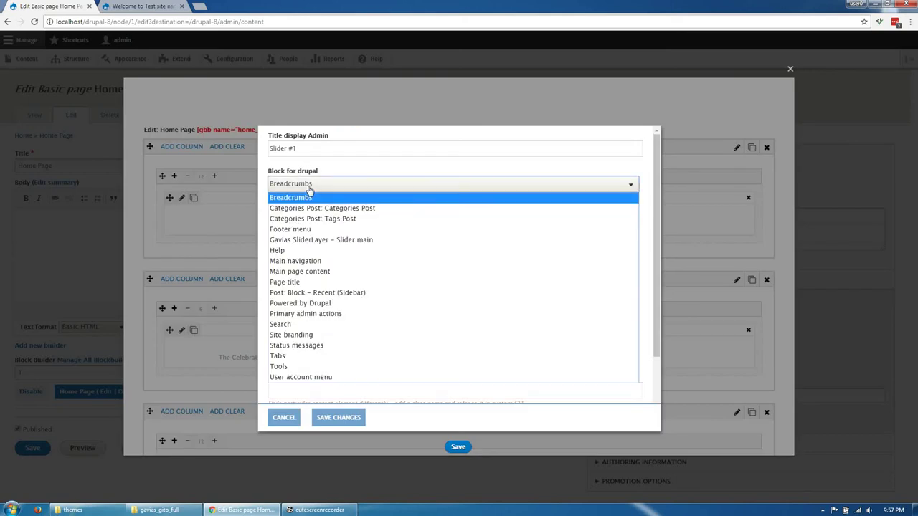
click(342, 244)
click(333, 417)
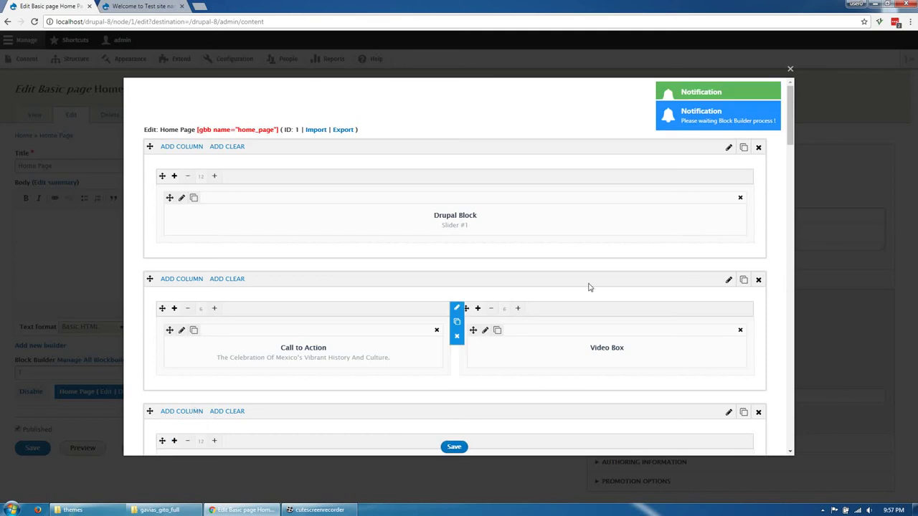
click(790, 70)
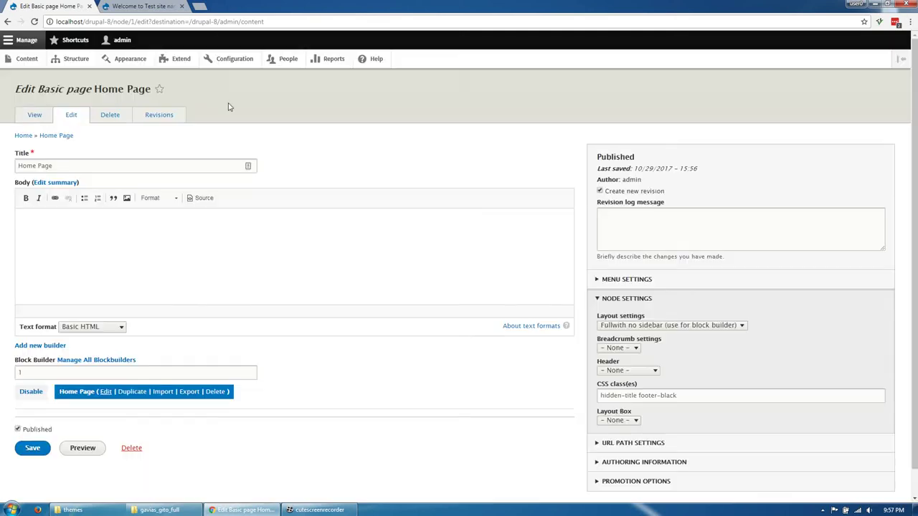
Check the Home Page in a new tab, then set its breadcrumb setting to Disable and save the page
click(43, 115)
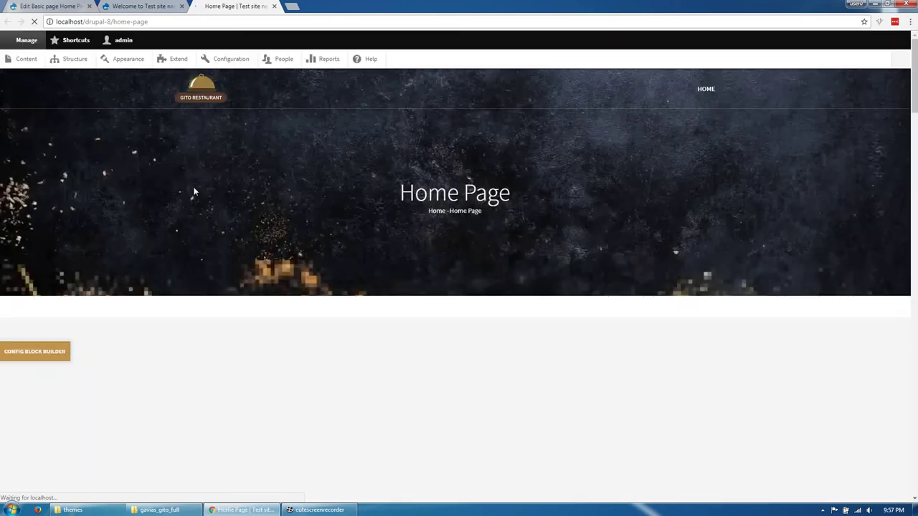
scroll(225, 344, down, 3)
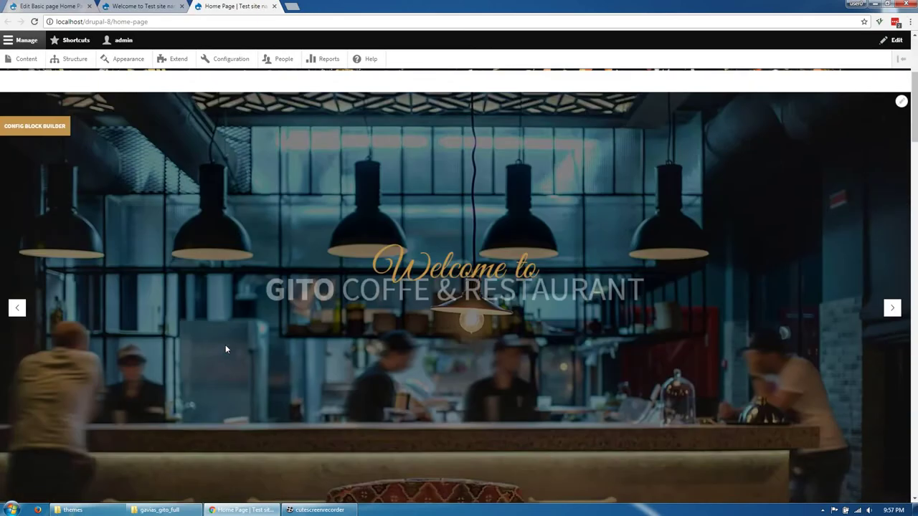
scroll(417, 154, up, 3)
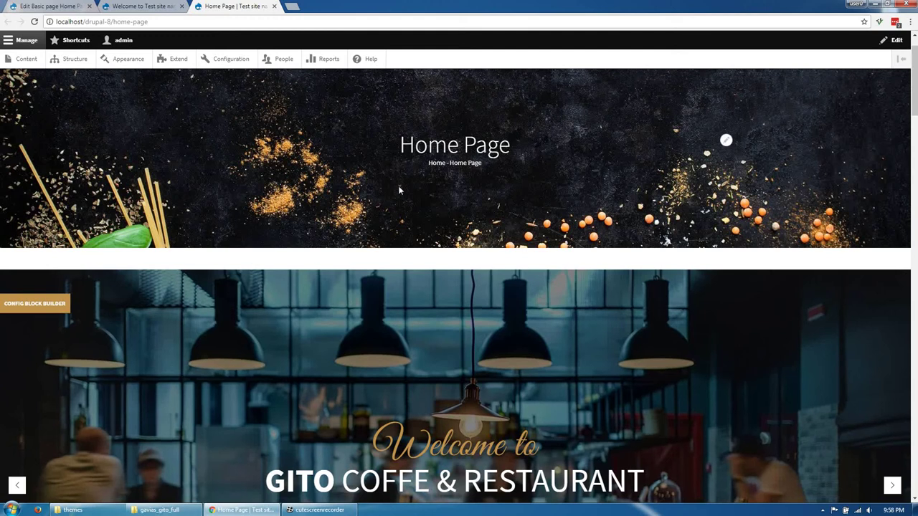
scroll(145, 244, up, 1)
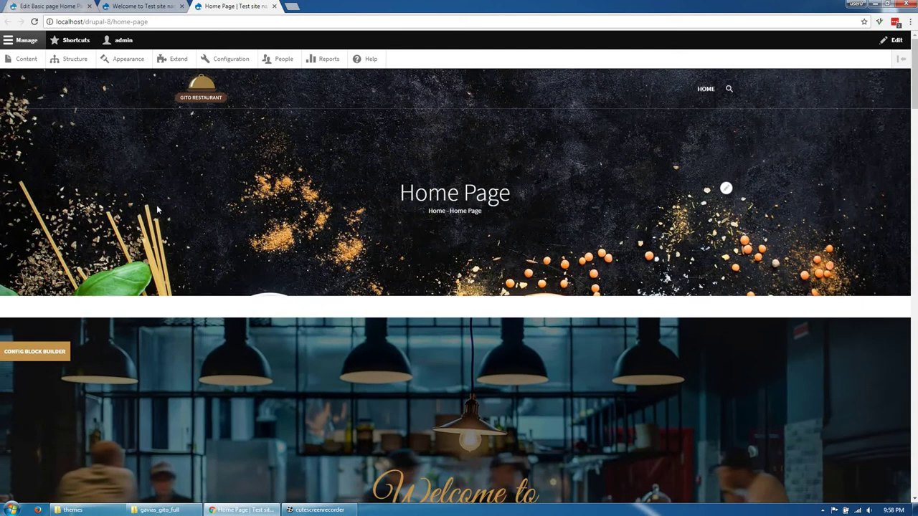
scroll(143, 243, down, 8)
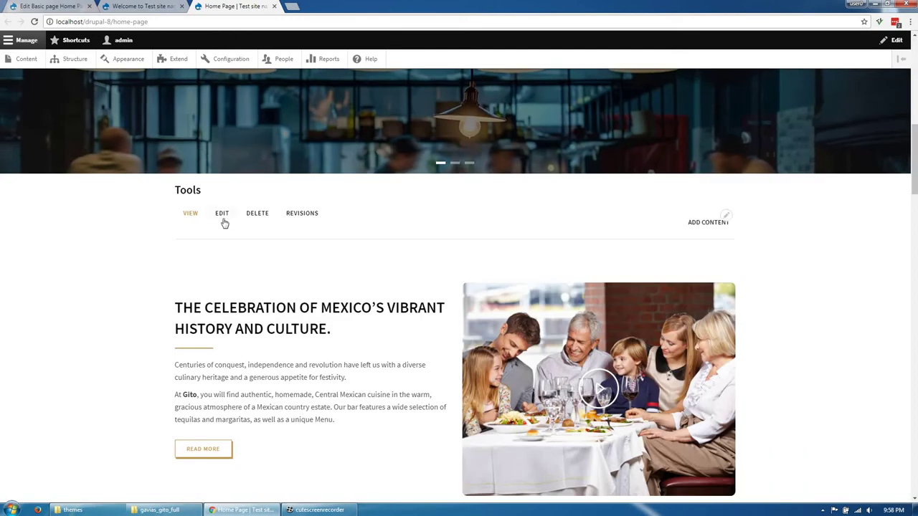
click(223, 229)
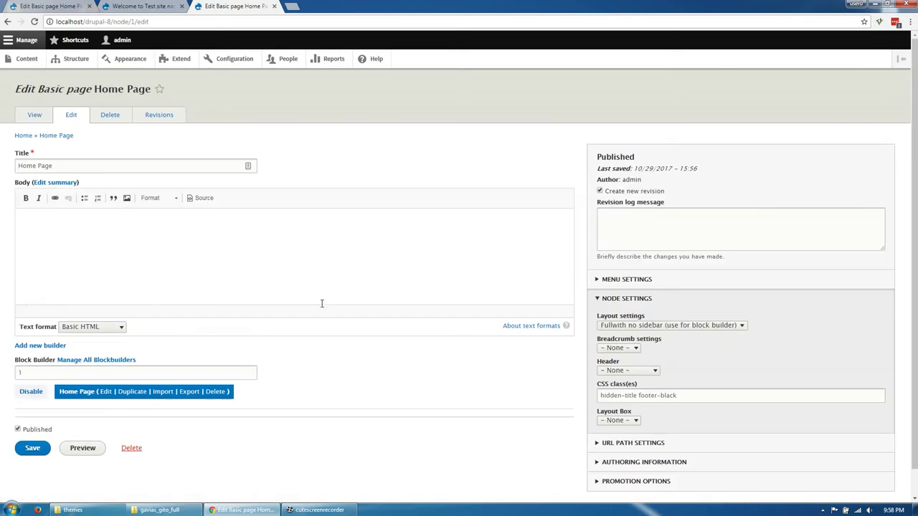
scroll(322, 303, down, 1)
click(613, 320)
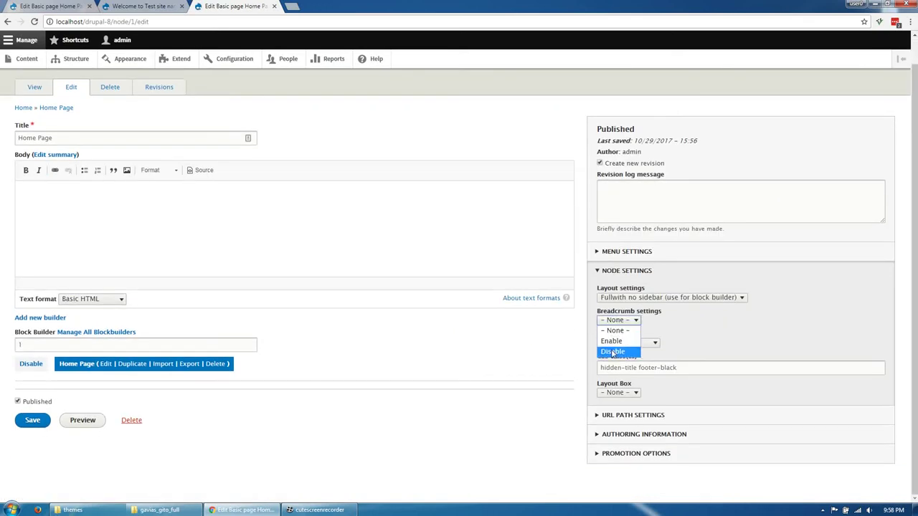
click(614, 351)
click(33, 420)
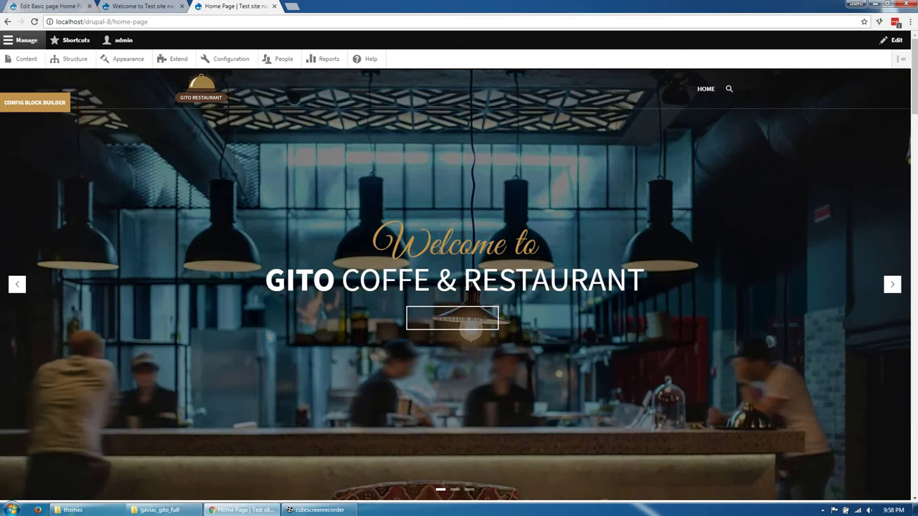
Examine the saved home page's slider and its content sections, including the online booking area
click(892, 284)
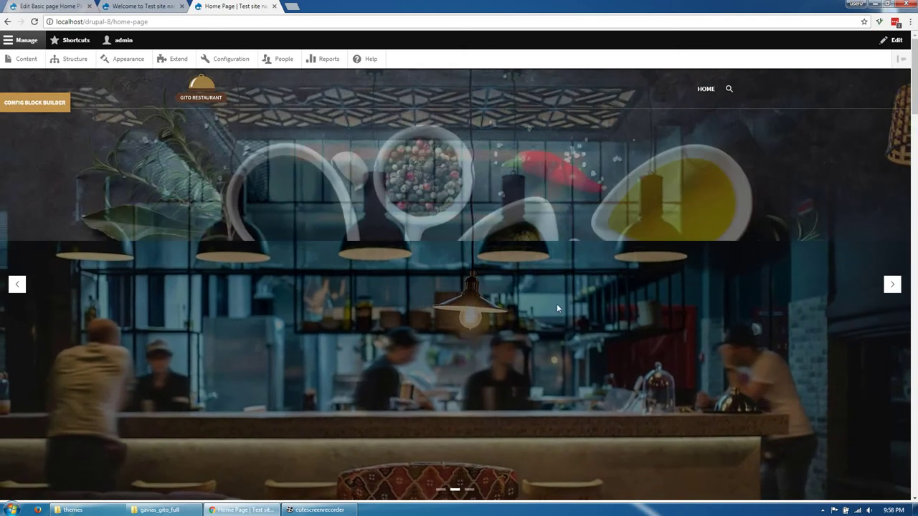
scroll(405, 341, down, 3)
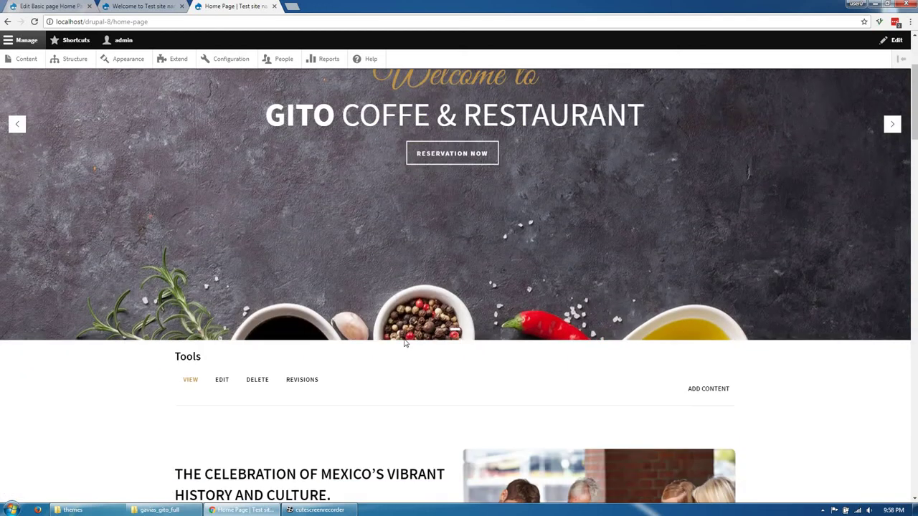
scroll(405, 342, down, 14)
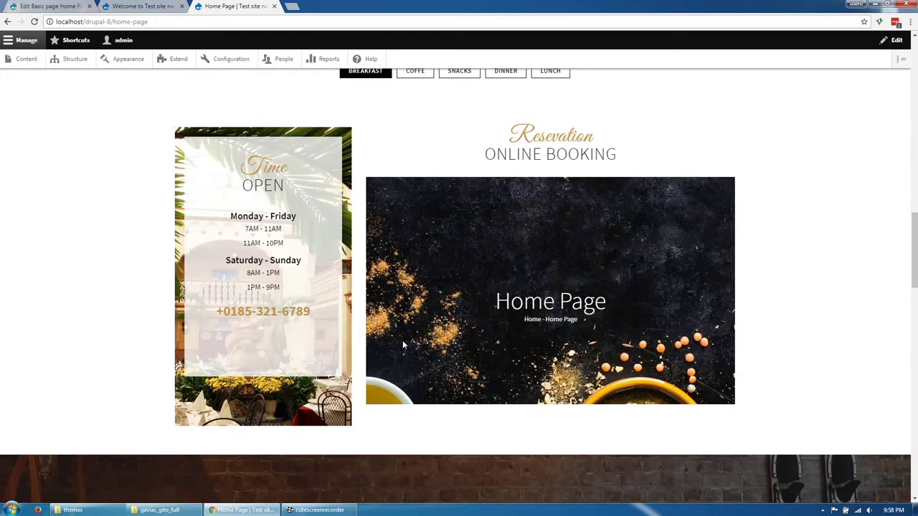
scroll(402, 340, down, 10)
scroll(400, 337, up, 8)
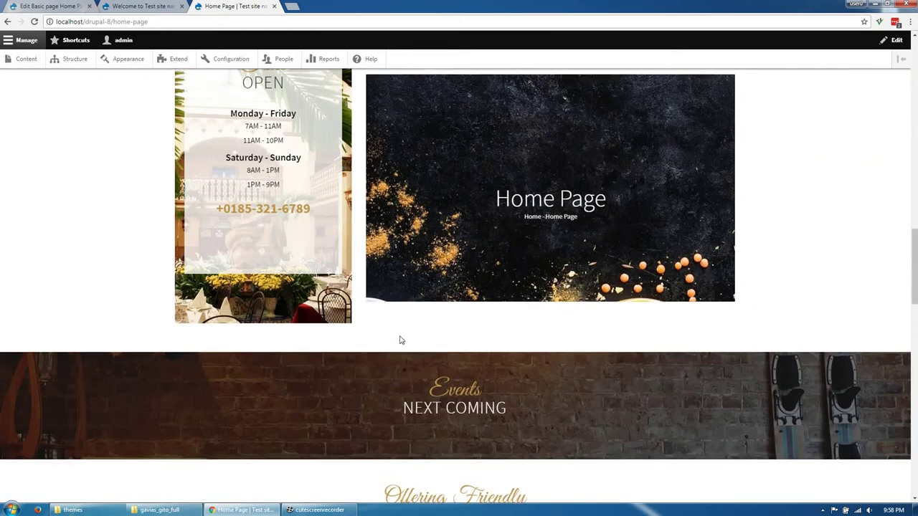
scroll(400, 339, up, 1)
scroll(547, 284, up, 1)
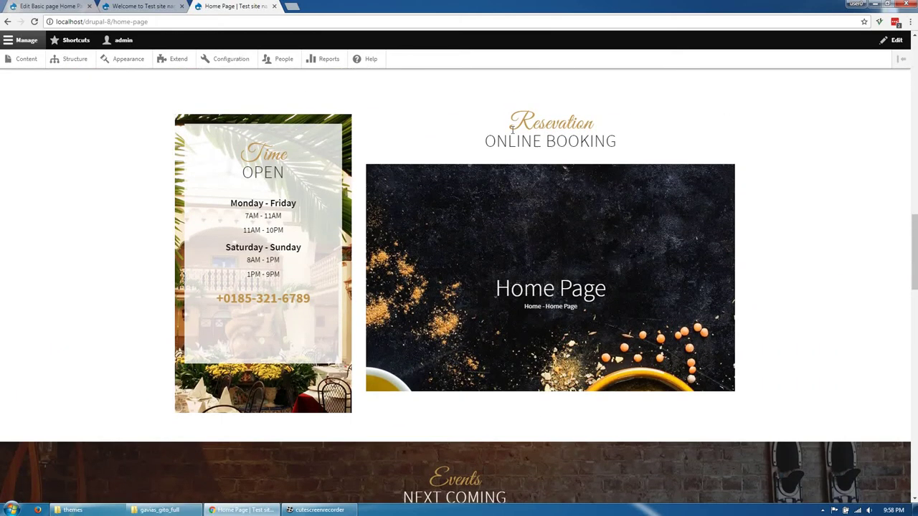
scroll(425, 203, up, 12)
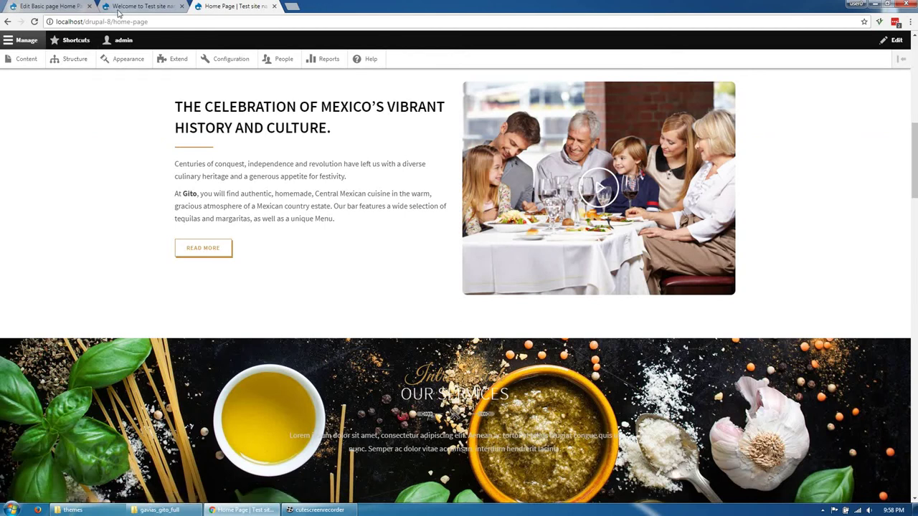
In the basic site settings, set the default front page to /node/1 and save the configuration
click(239, 64)
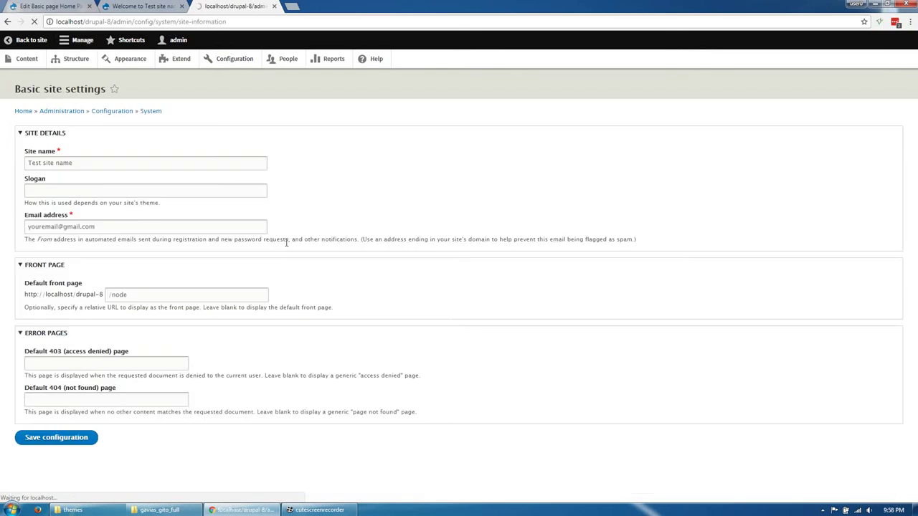
click(166, 294)
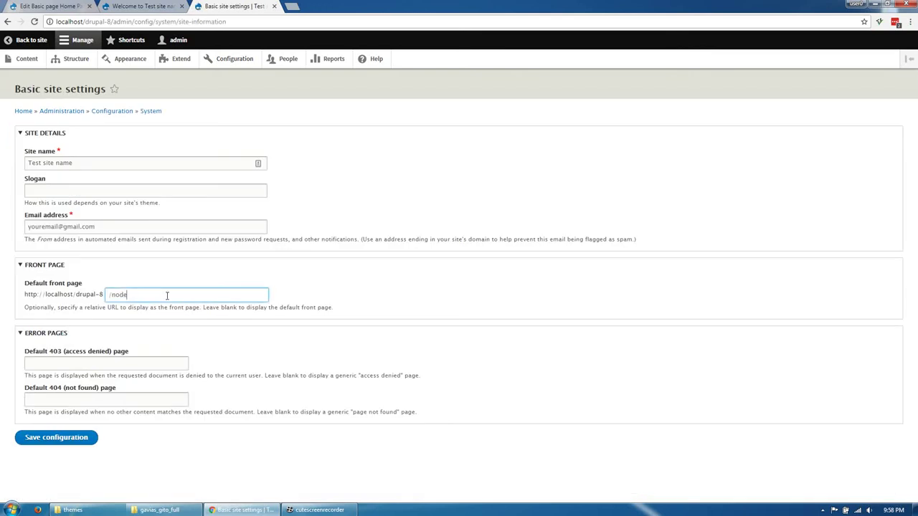
text(1)
click(51, 441)
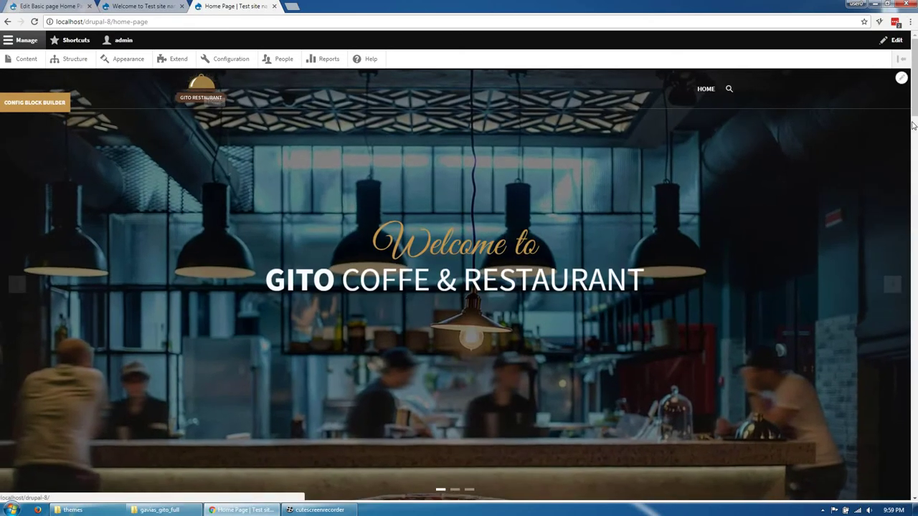
Review the front page's menu and online booking sections
drag(913, 90, 885, 256)
scroll(498, 355, up, 4)
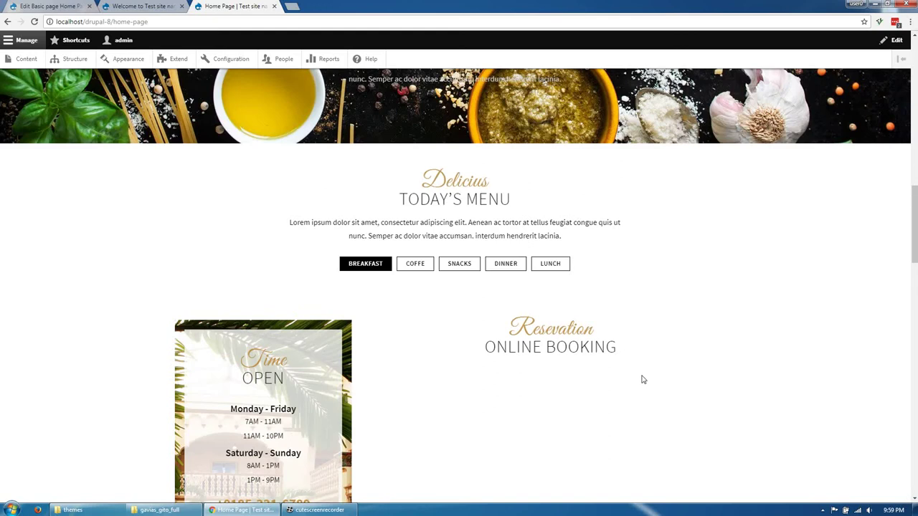
scroll(642, 379, up, 4)
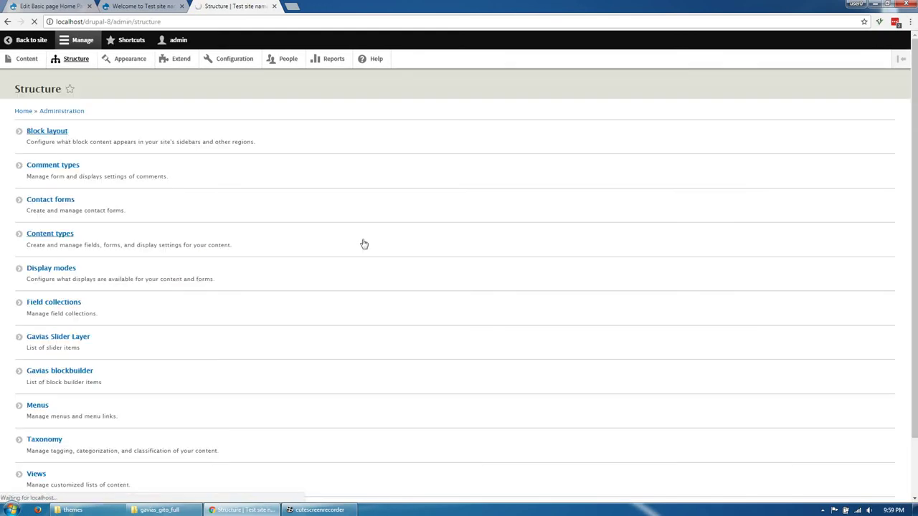
In the block layout, find the Webform block by filtering for "web" and add it to the Other region
scroll(878, 366, down, 10)
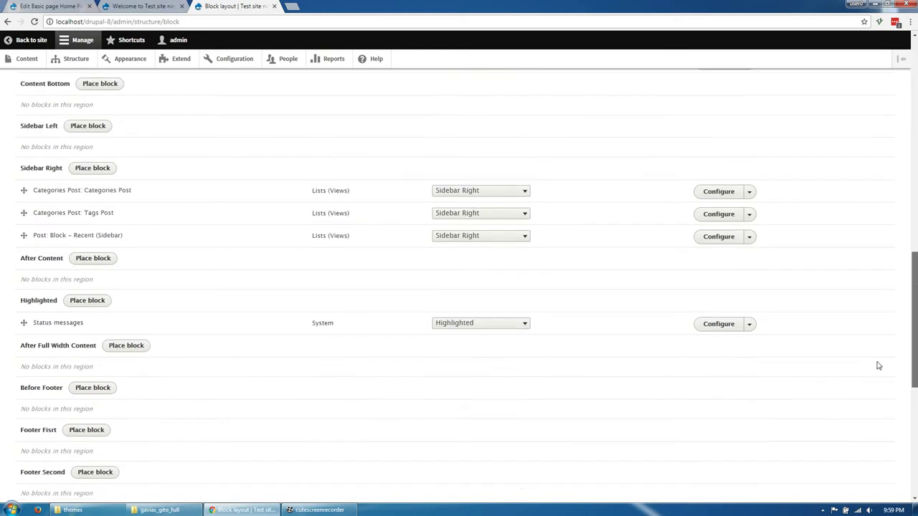
scroll(878, 367, down, 5)
click(63, 312)
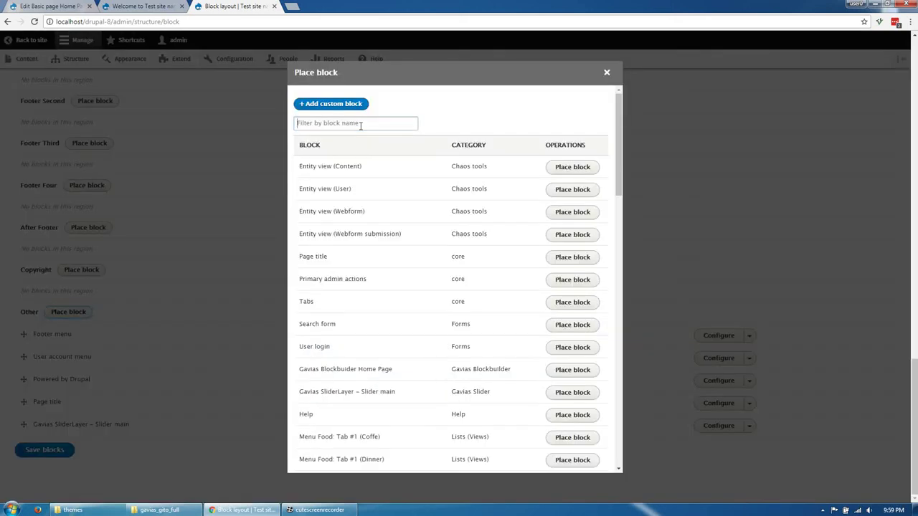
click(360, 124)
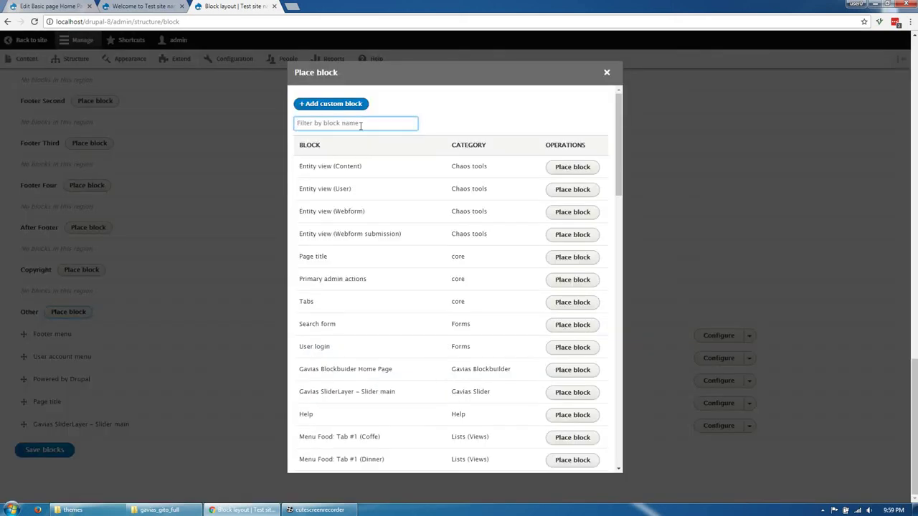
text(web)
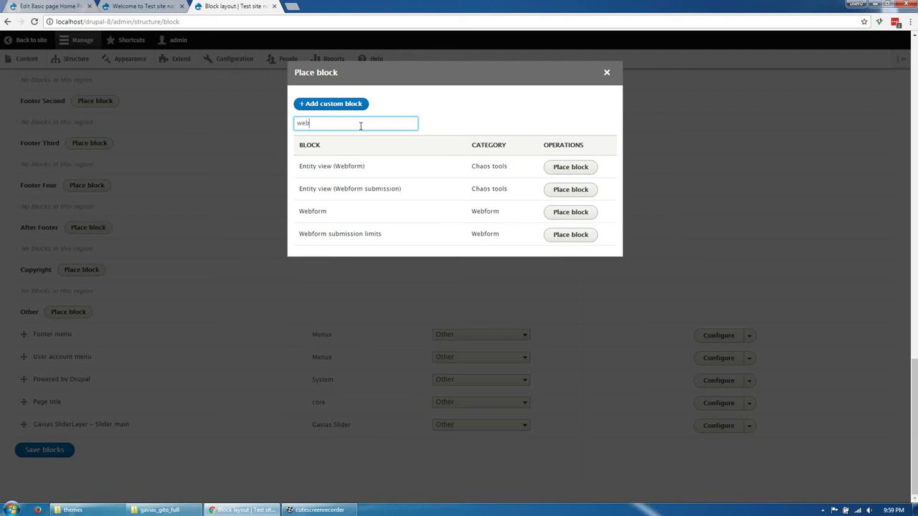
click(572, 217)
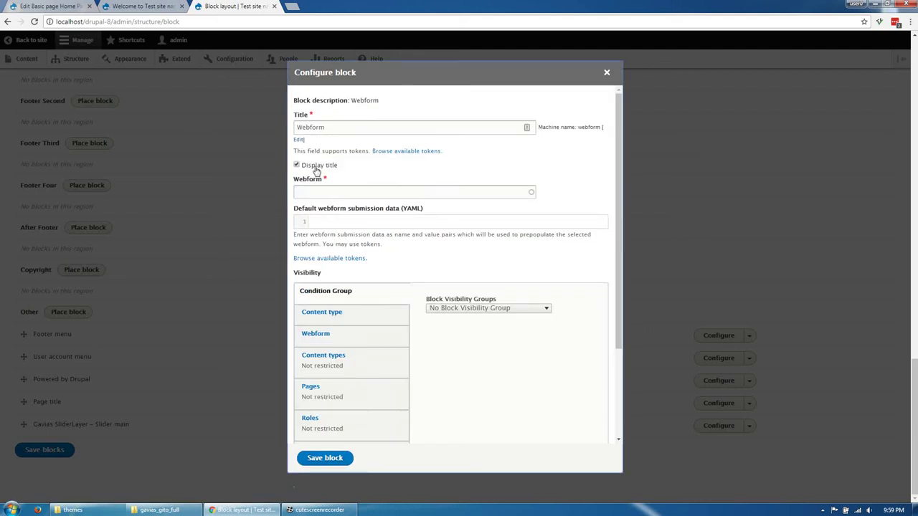
Configure the Webform block with its title hidden and Book Form as the webform, and save the block
click(313, 167)
click(329, 189)
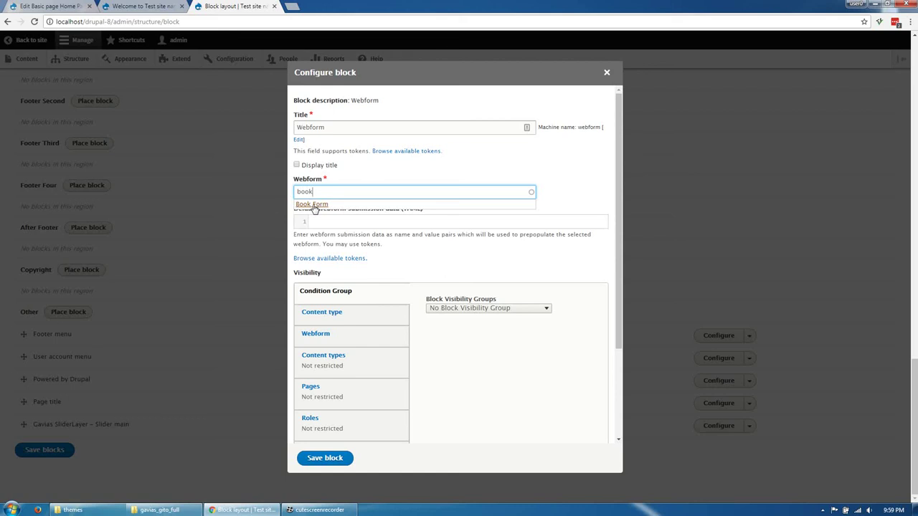
click(313, 206)
click(324, 459)
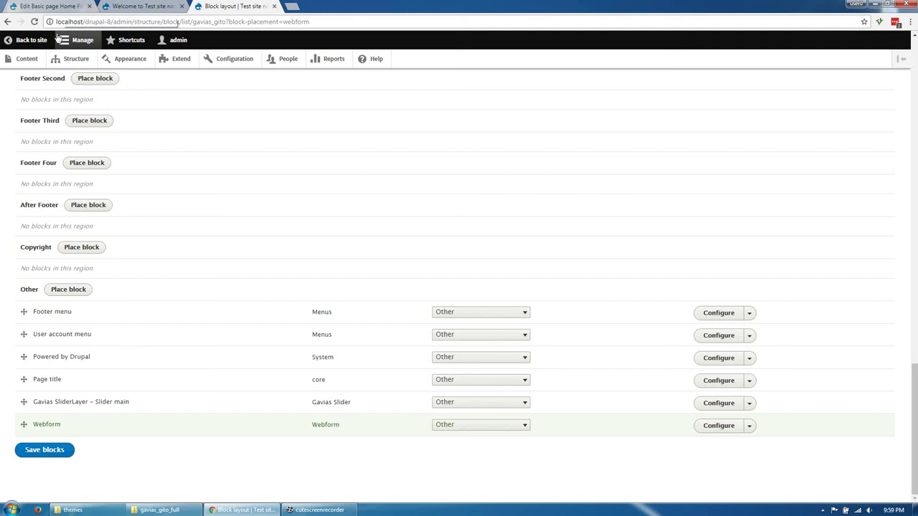
In the home page's block builder, set the Book Form element under ONLINE BOOKING to the Webform block and save the changes
click(32, 40)
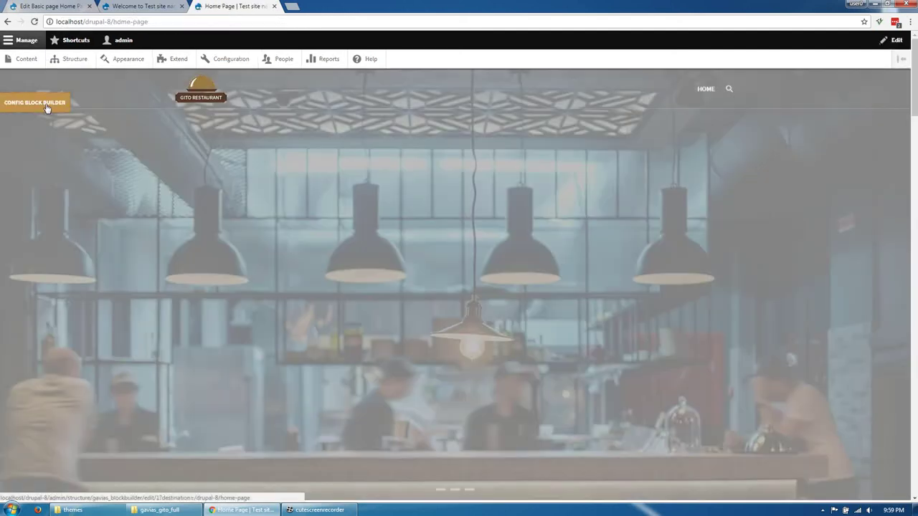
click(45, 104)
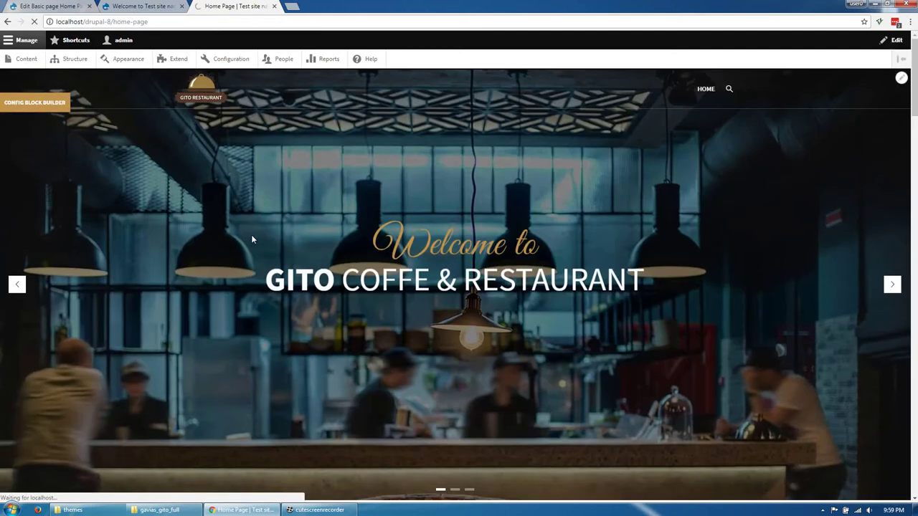
scroll(277, 323, down, 9)
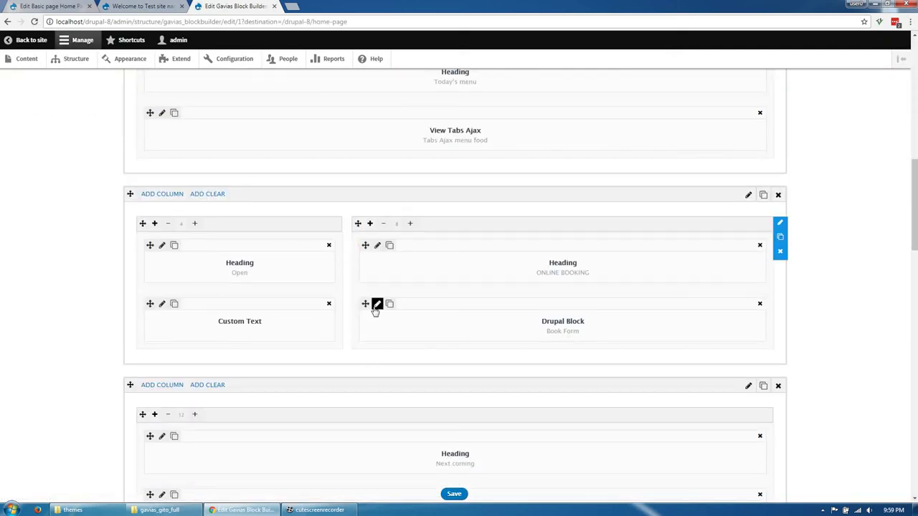
click(377, 304)
click(271, 137)
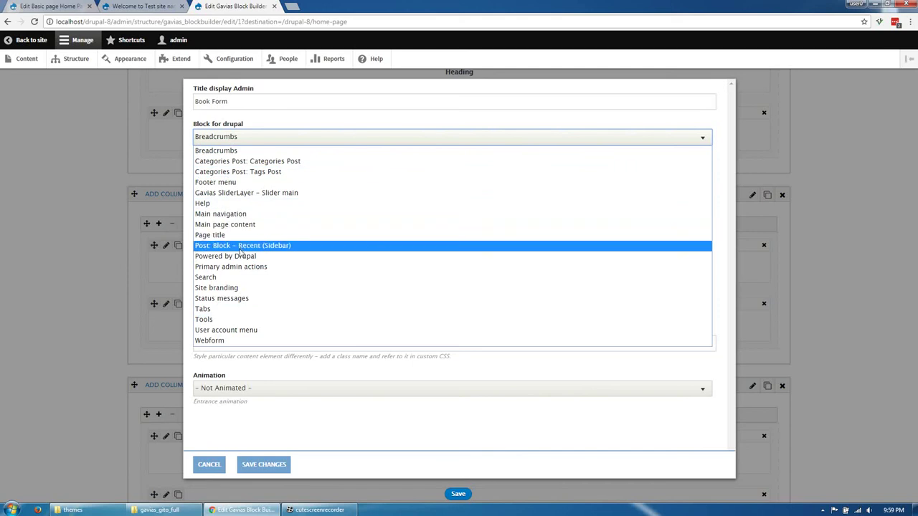
click(217, 340)
click(252, 466)
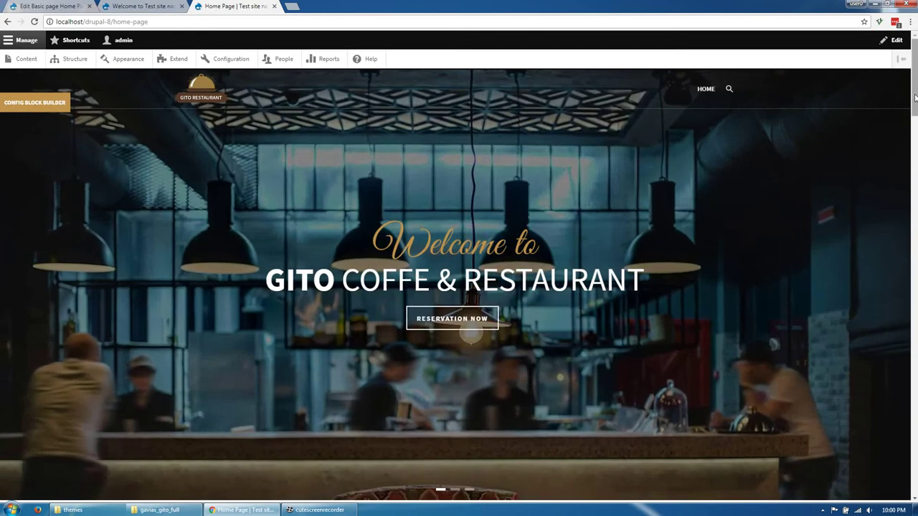
Examine the home page's online booking form, events and special promotions sections, and the slider
drag(911, 107, 903, 301)
scroll(578, 198, down, 2)
scroll(463, 172, up, 2)
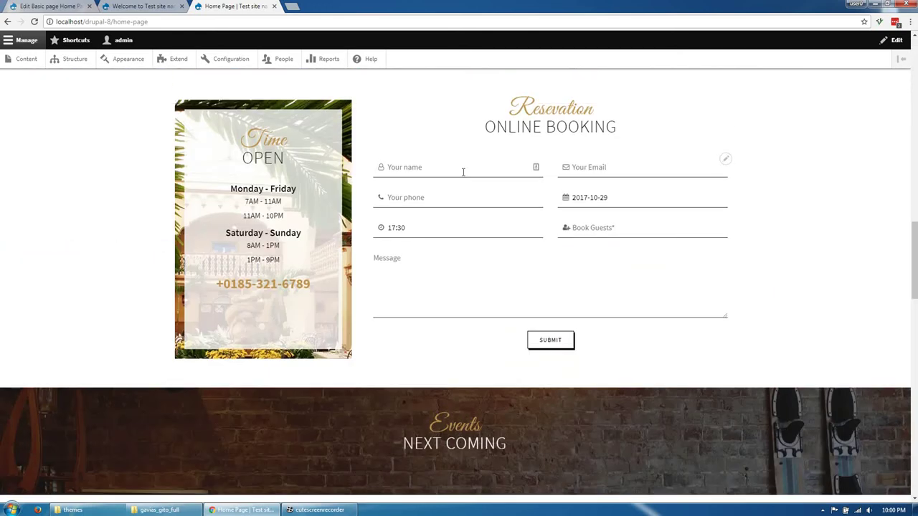
scroll(476, 262, down, 14)
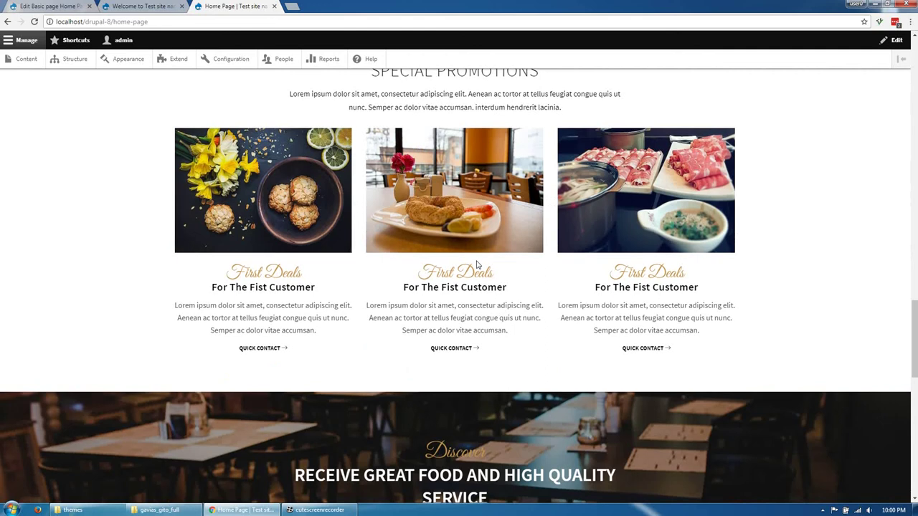
scroll(478, 260, up, 14)
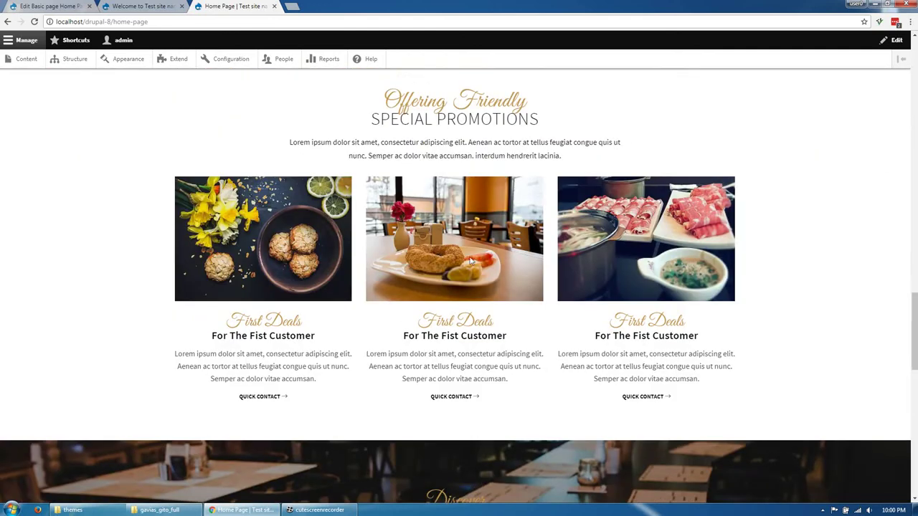
scroll(218, 260, up, 8)
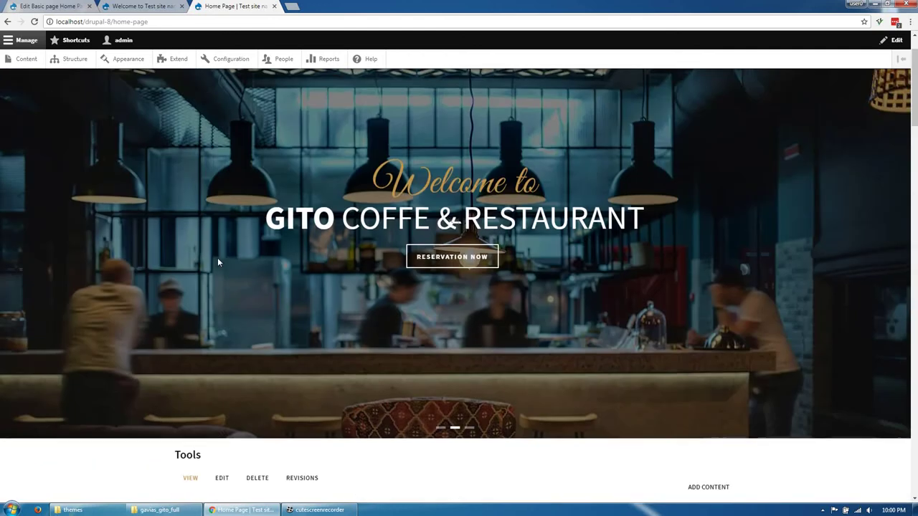
scroll(218, 258, down, 4)
scroll(217, 259, down, 16)
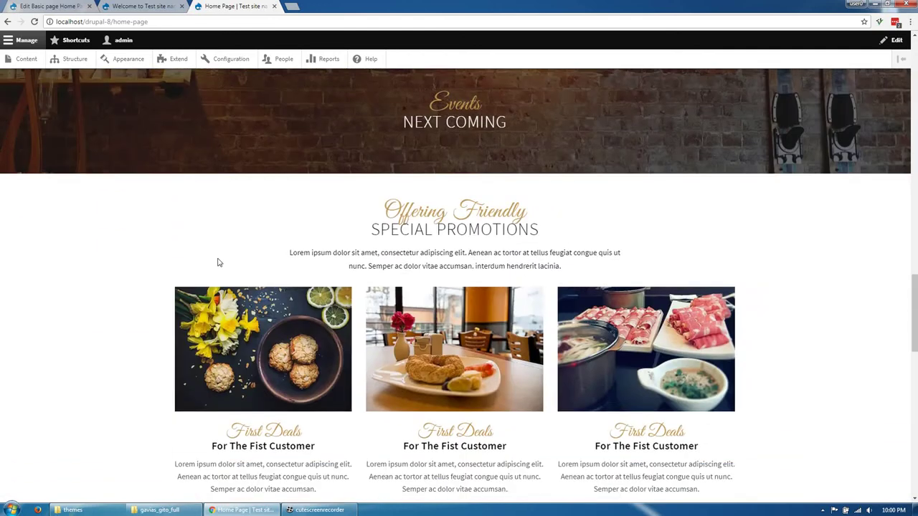
scroll(219, 263, up, 16)
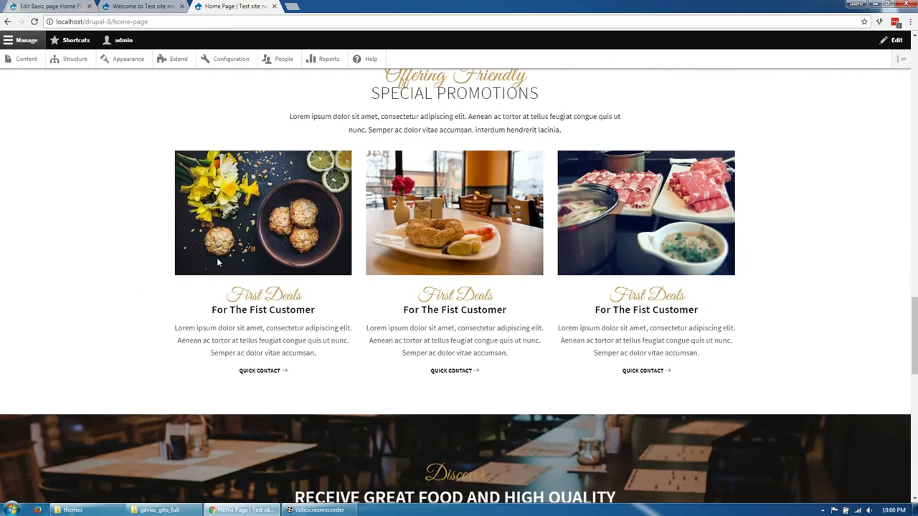
scroll(218, 262, up, 5)
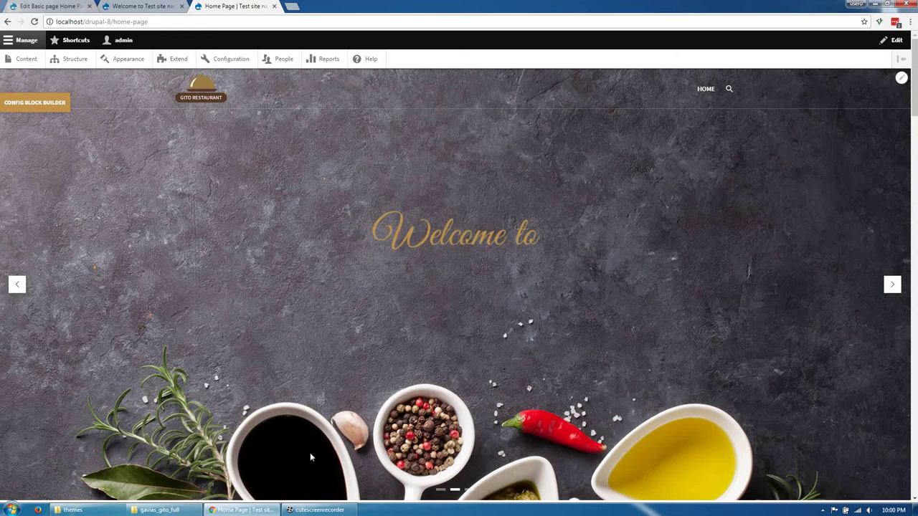
click(315, 510)
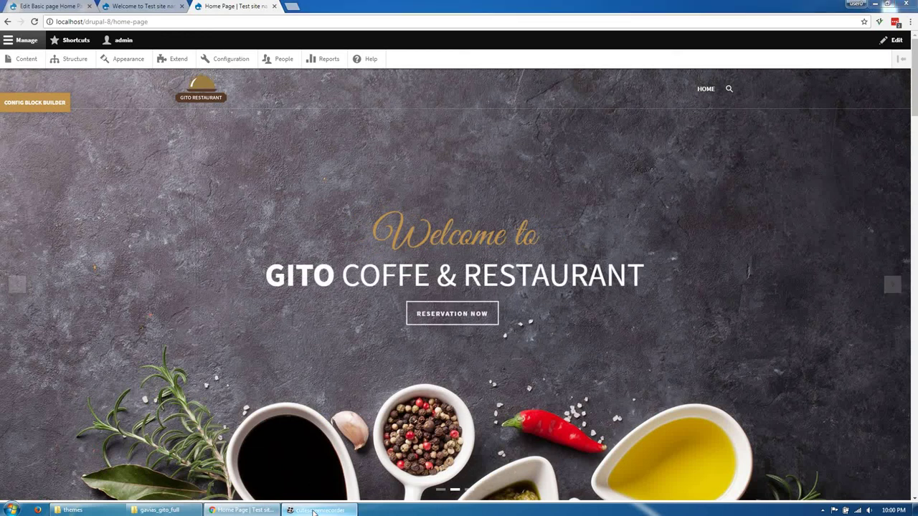